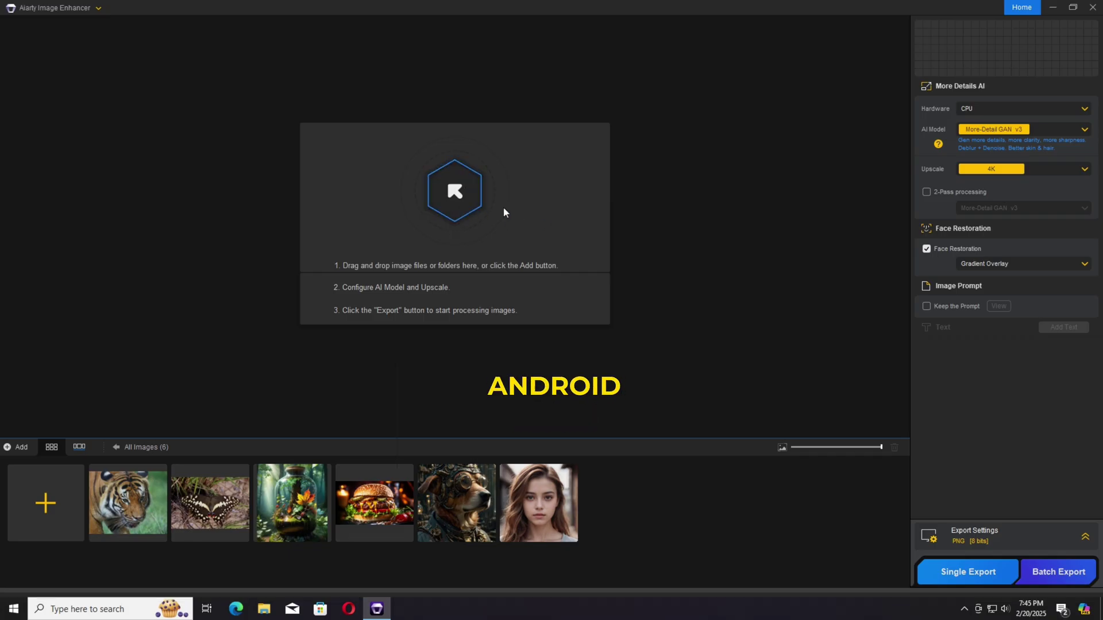
- Check the computer's hardware information for AI inference and close the report
{"action": "left_click", "coordinate": [99, 9]}
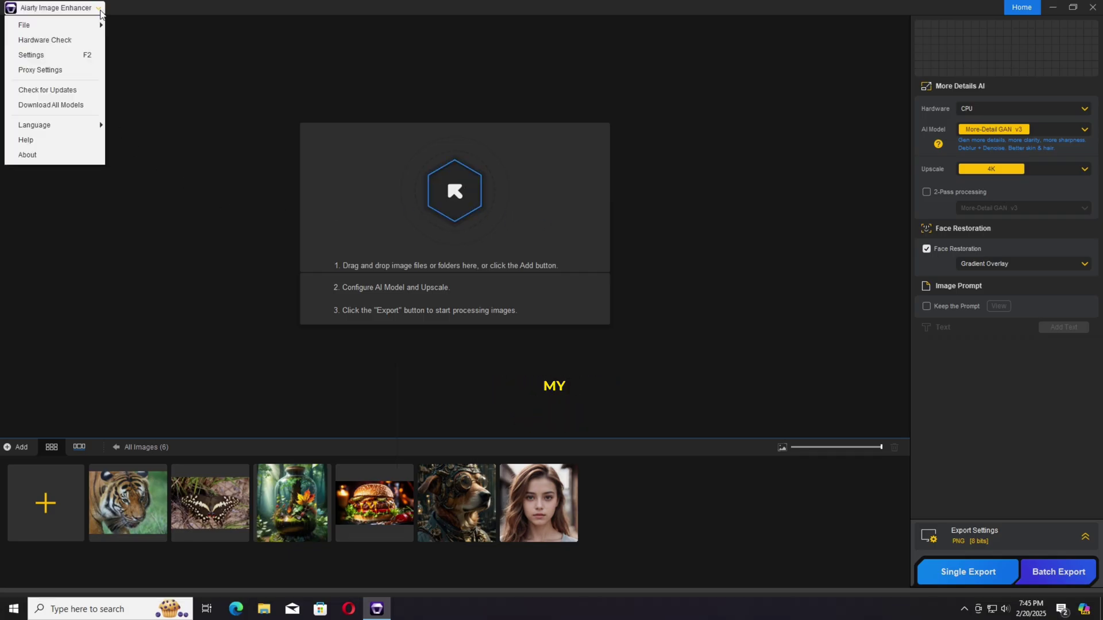
{"action": "left_click", "coordinate": [89, 39]}
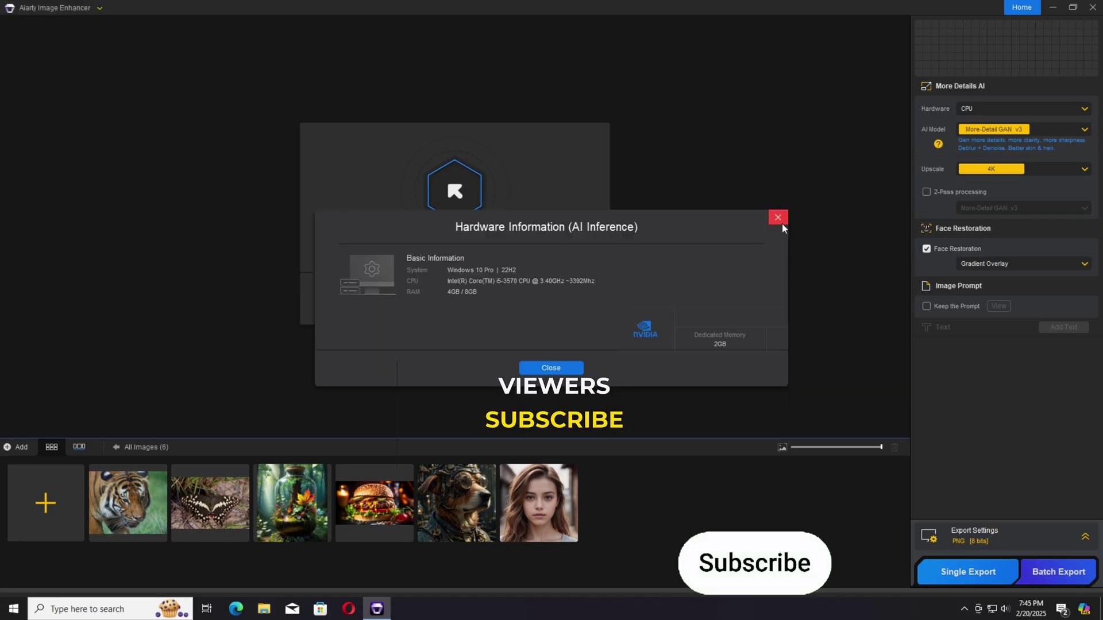
{"action": "left_click", "coordinate": [559, 368]}
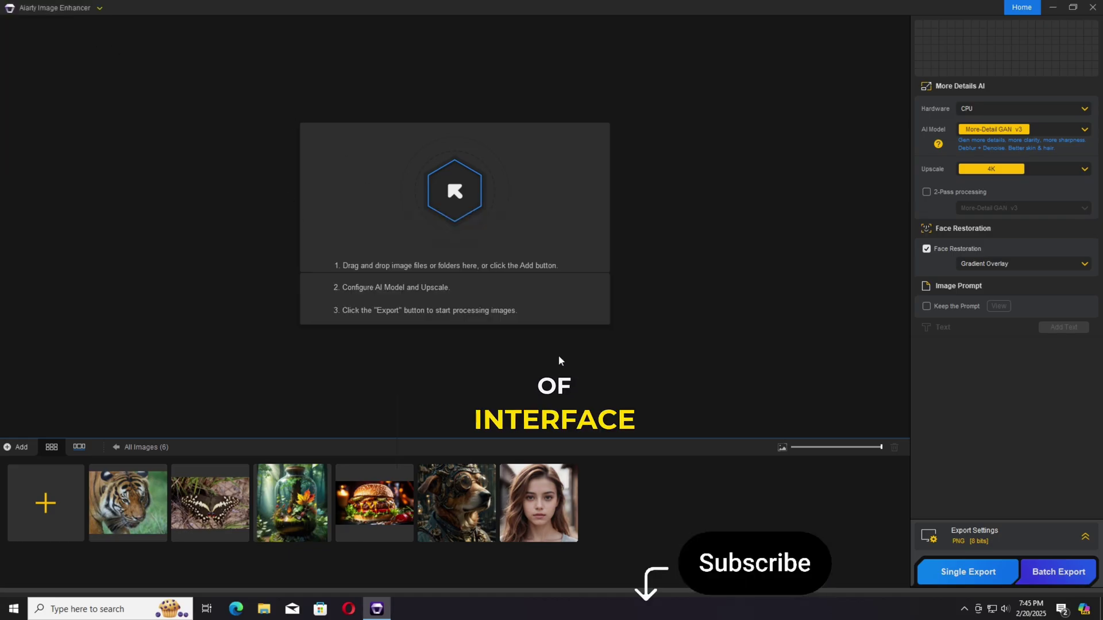
- View the dialog for downloading all AI models and close it without downloading anything
{"action": "left_click", "coordinate": [100, 9]}
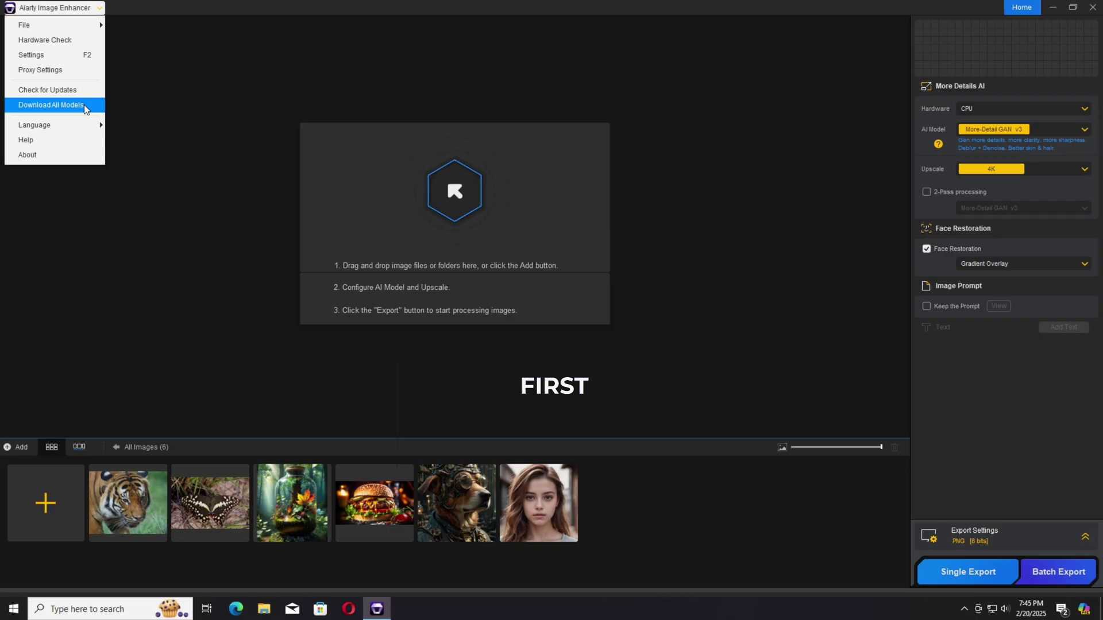
{"action": "left_click", "coordinate": [99, 105]}
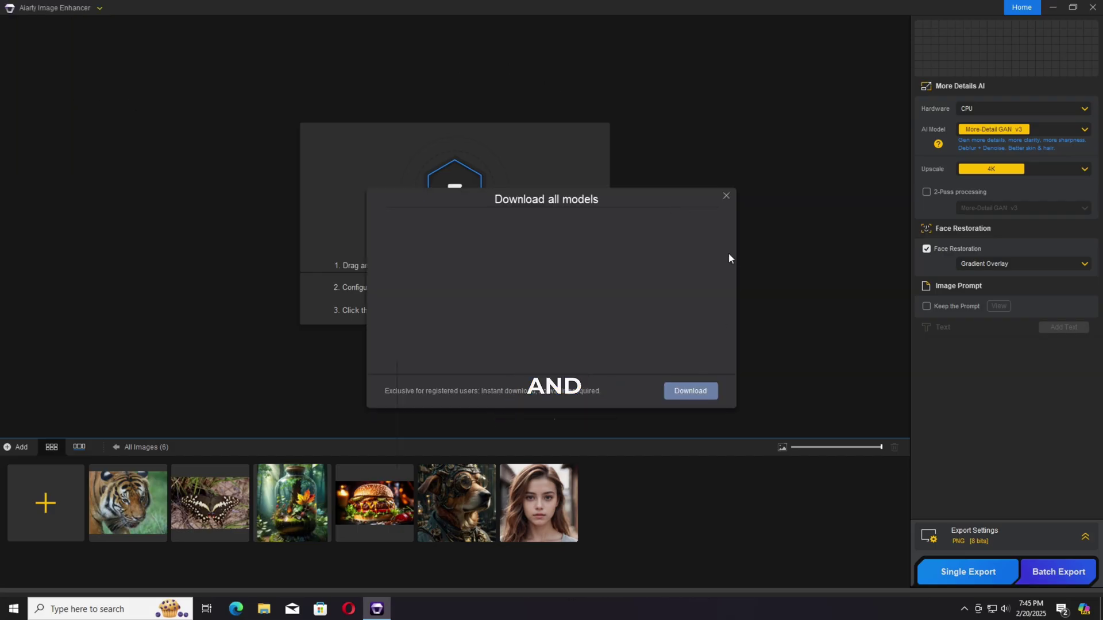
{"action": "left_click", "coordinate": [725, 195]}
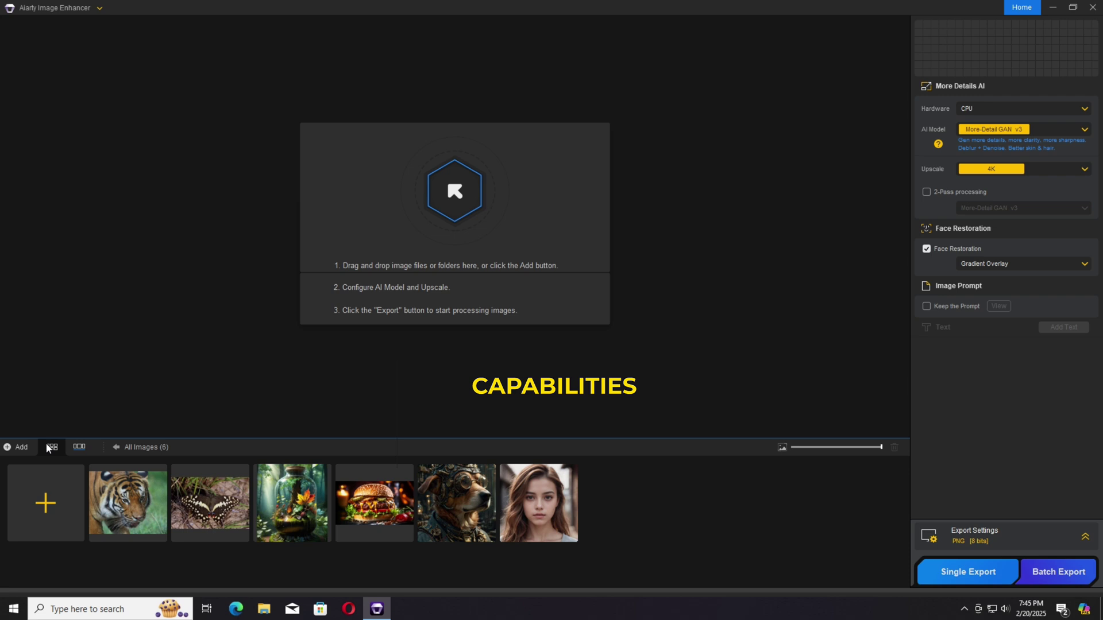
{"action": "left_click_drag", "start_coordinate": [881, 448], "coordinate": [883, 484]}
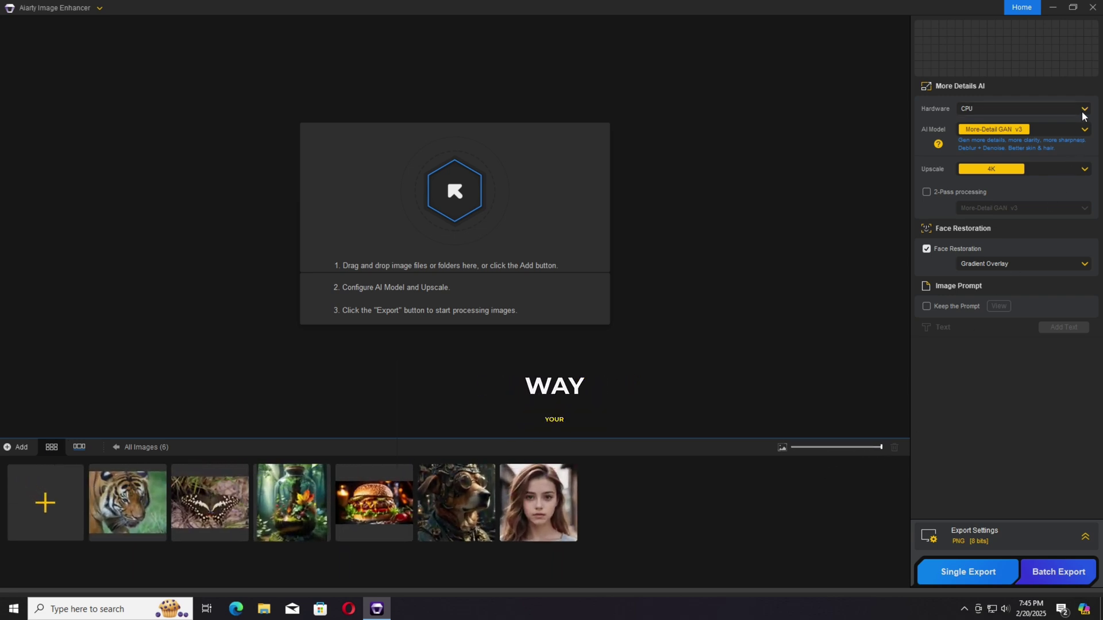
- Review the list of available AI models and read their descriptions in the AI Model Info
{"action": "left_click", "coordinate": [1084, 130]}
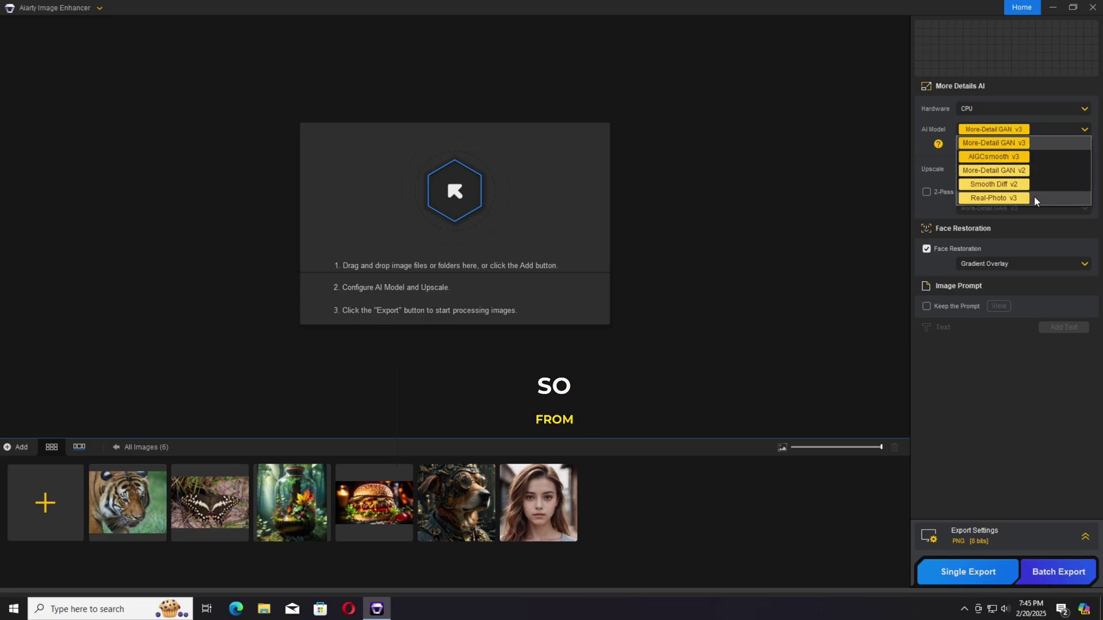
{"action": "left_click", "coordinate": [1084, 131]}
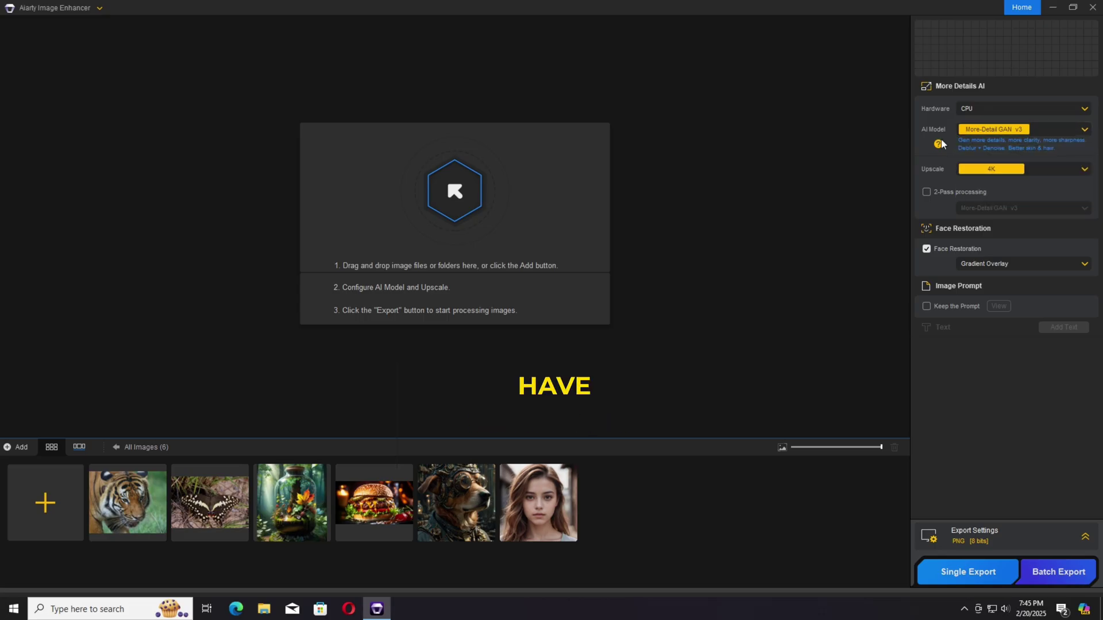
{"action": "left_click", "coordinate": [937, 145]}
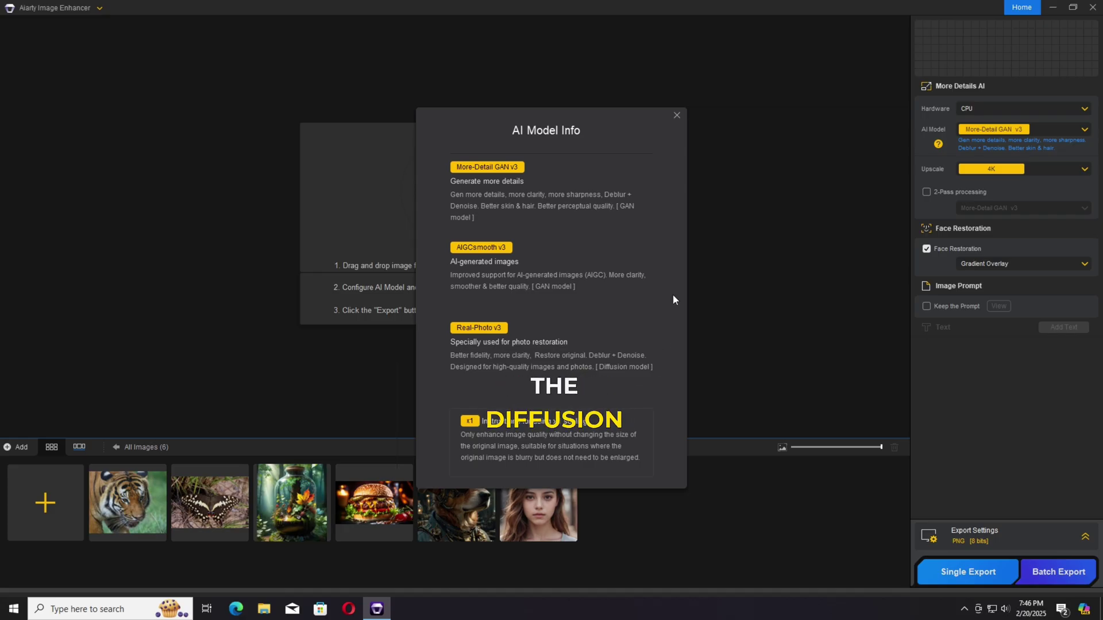
{"action": "left_click", "coordinate": [676, 115]}
- Look through the upscale options and enable 2-Pass processing with the More-Detail GAN v3 model
{"action": "left_click", "coordinate": [1082, 170]}
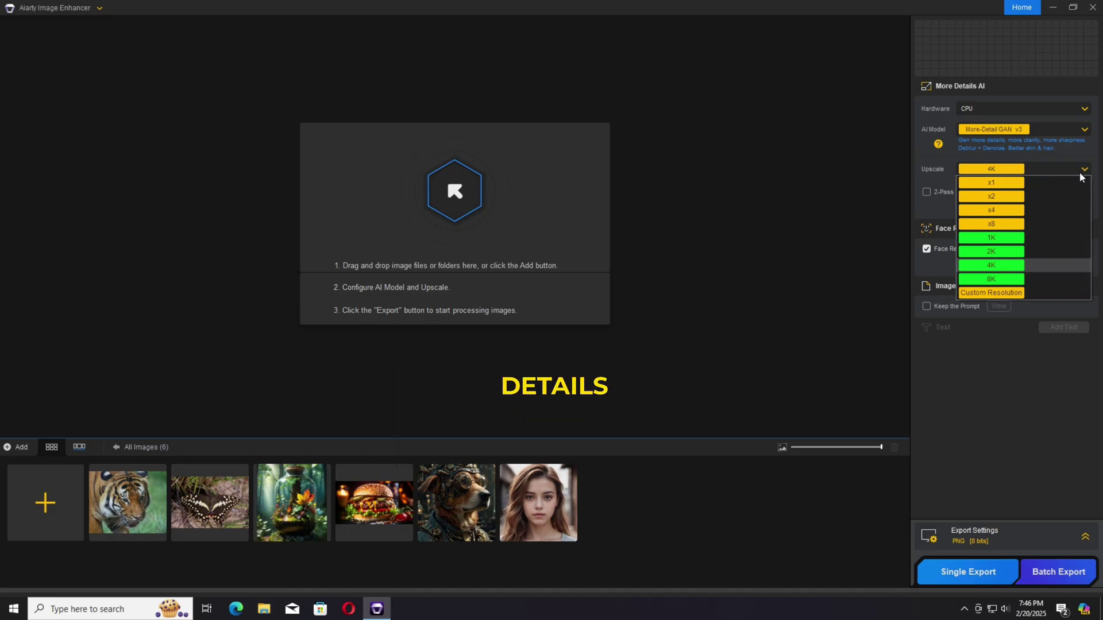
{"action": "left_click", "coordinate": [1080, 171]}
{"action": "left_click", "coordinate": [928, 192]}
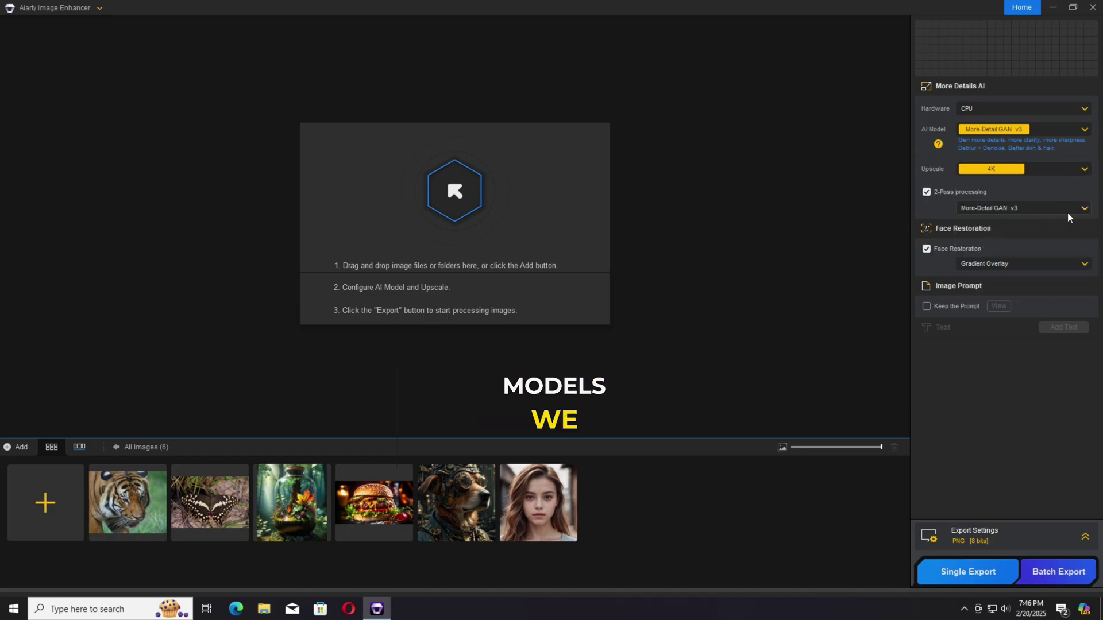
{"action": "left_click", "coordinate": [1080, 210]}
{"action": "left_click", "coordinate": [1080, 209]}
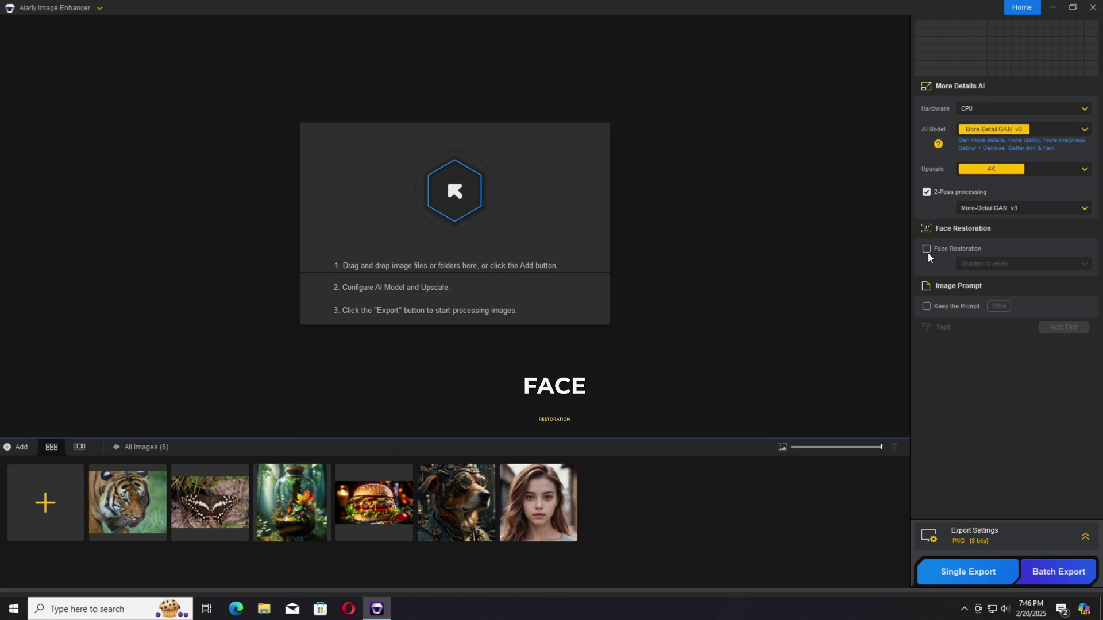
- Enable Face Restoration and look through its overlay modes, keeping Gradient Overlay
{"action": "left_click", "coordinate": [926, 249]}
{"action": "left_click", "coordinate": [1078, 264]}
{"action": "left_click", "coordinate": [1078, 263]}
- Open the portrait of the young woman in the before/after preview and abort its AI processing
{"action": "left_click", "coordinate": [525, 499]}
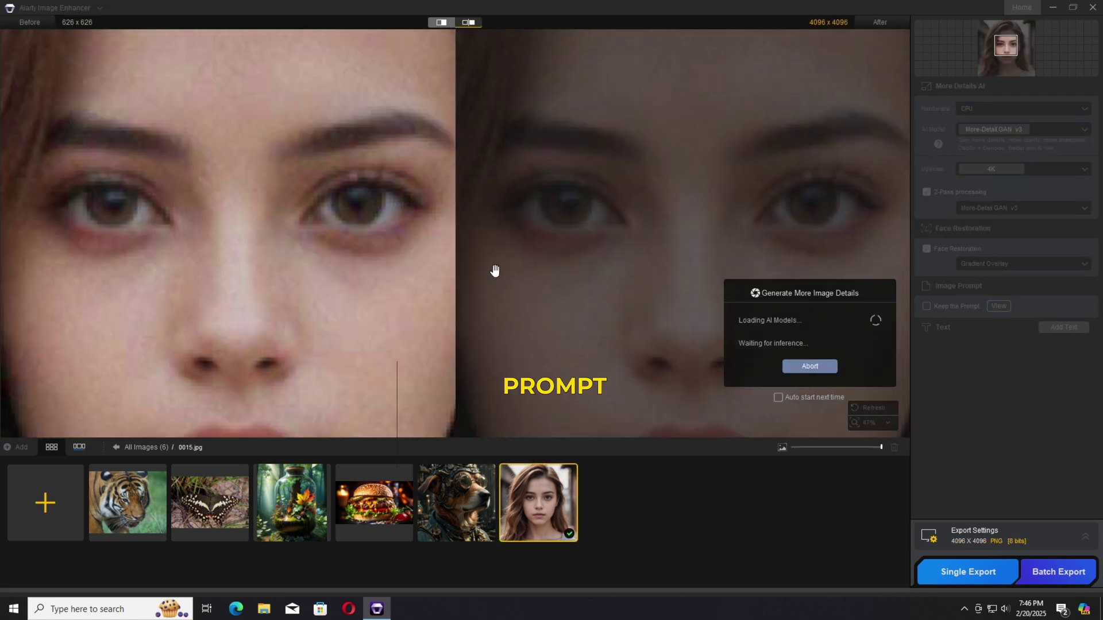
{"action": "scroll", "coordinate": [499, 267], "scroll_direction": "up", "scroll_amount": 3}
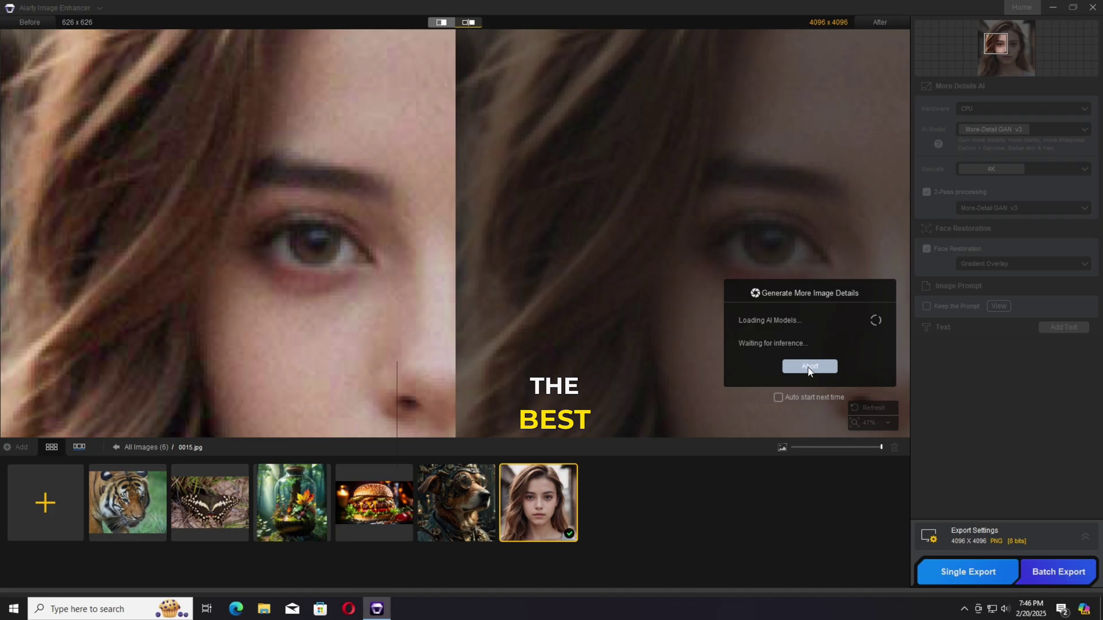
{"action": "left_click", "coordinate": [809, 368]}
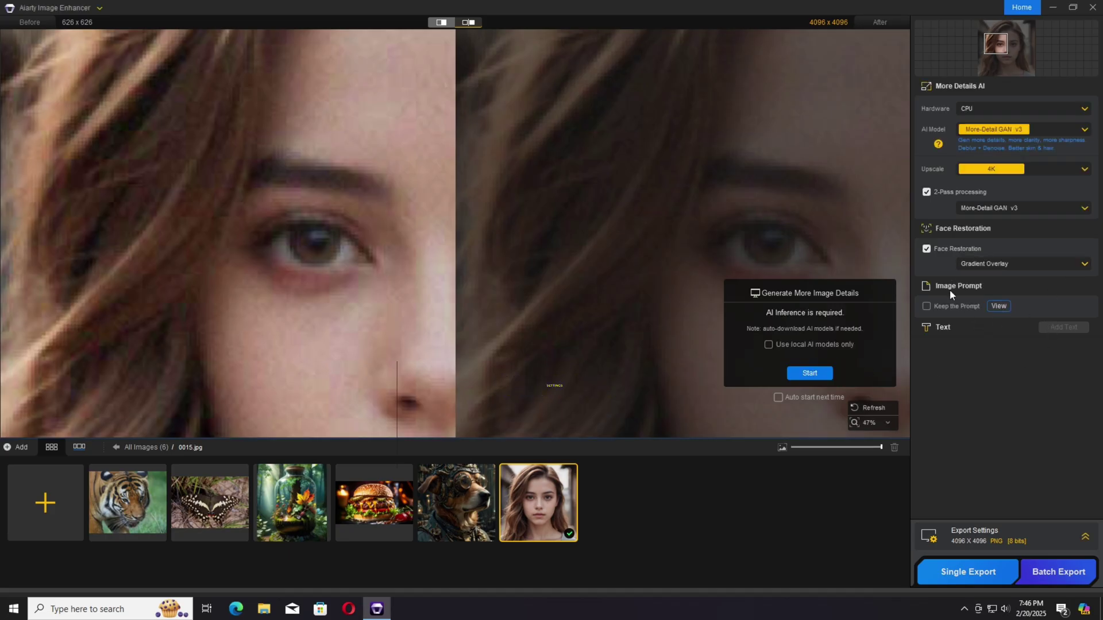
- Examine the format, DPI and level options in the export settings without changing them
{"action": "left_click", "coordinate": [1085, 538]}
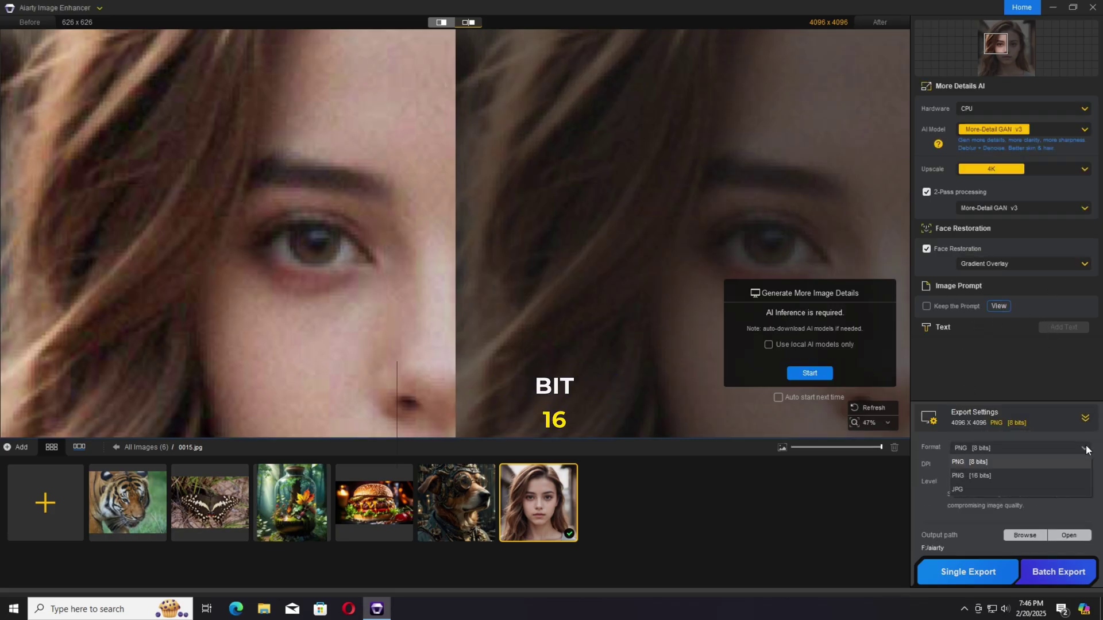
{"action": "left_click", "coordinate": [1084, 466]}
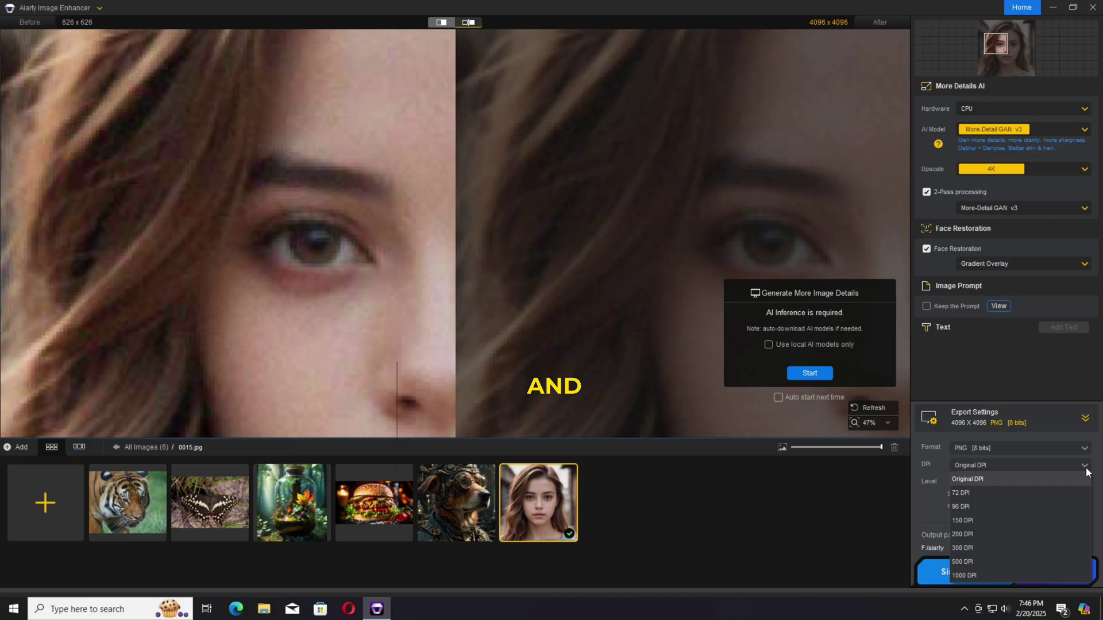
{"action": "left_click", "coordinate": [1084, 466]}
{"action": "left_click", "coordinate": [1085, 484]}
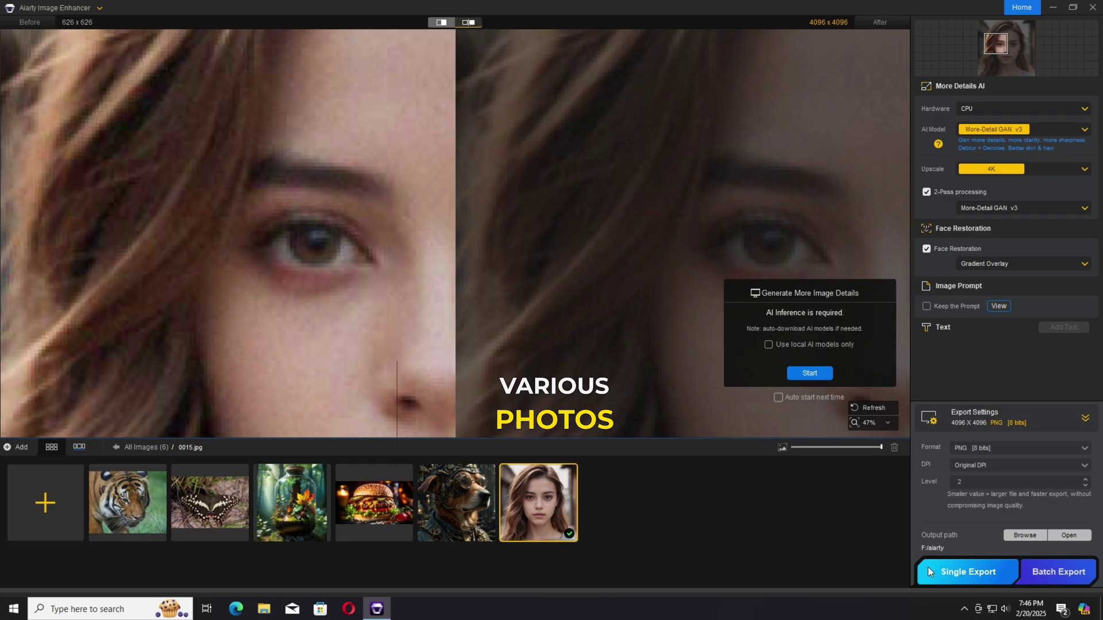
{"action": "left_click", "coordinate": [1085, 418]}
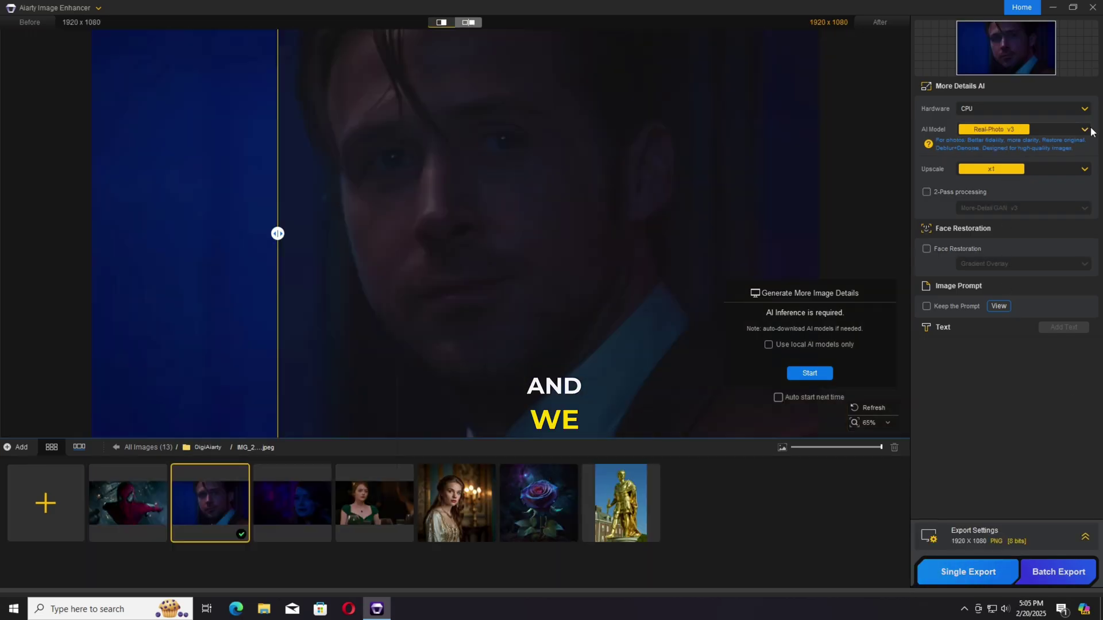
- Set the AI model to More-Detail GAN v3 and the upscale to 4K for the dark blue portrait of the man
{"action": "left_click", "coordinate": [1086, 130]}
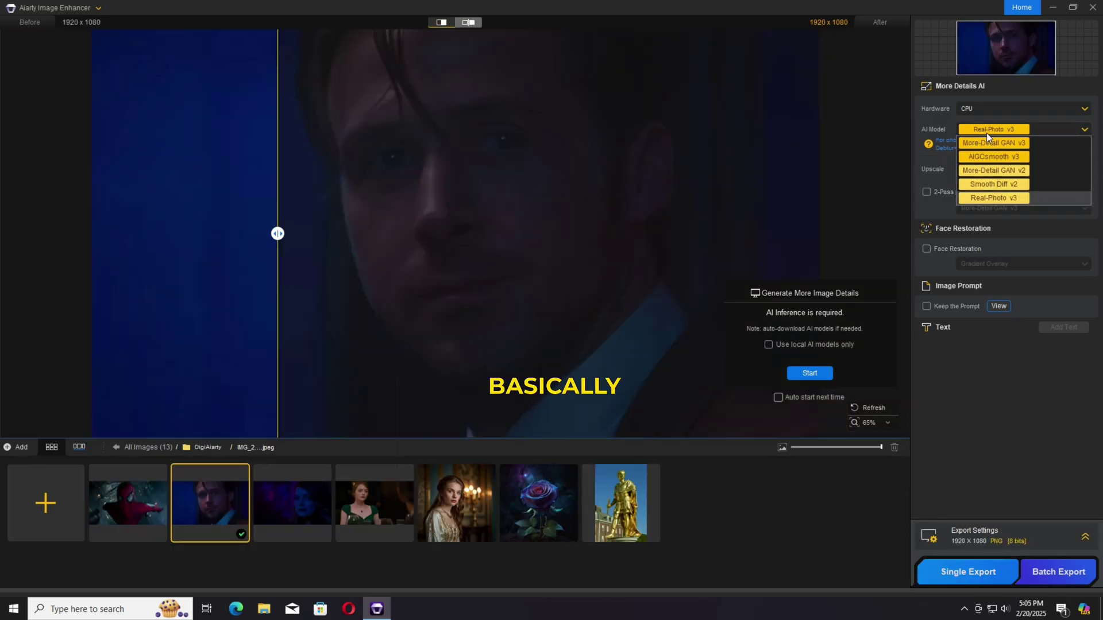
{"action": "left_click", "coordinate": [1005, 144]}
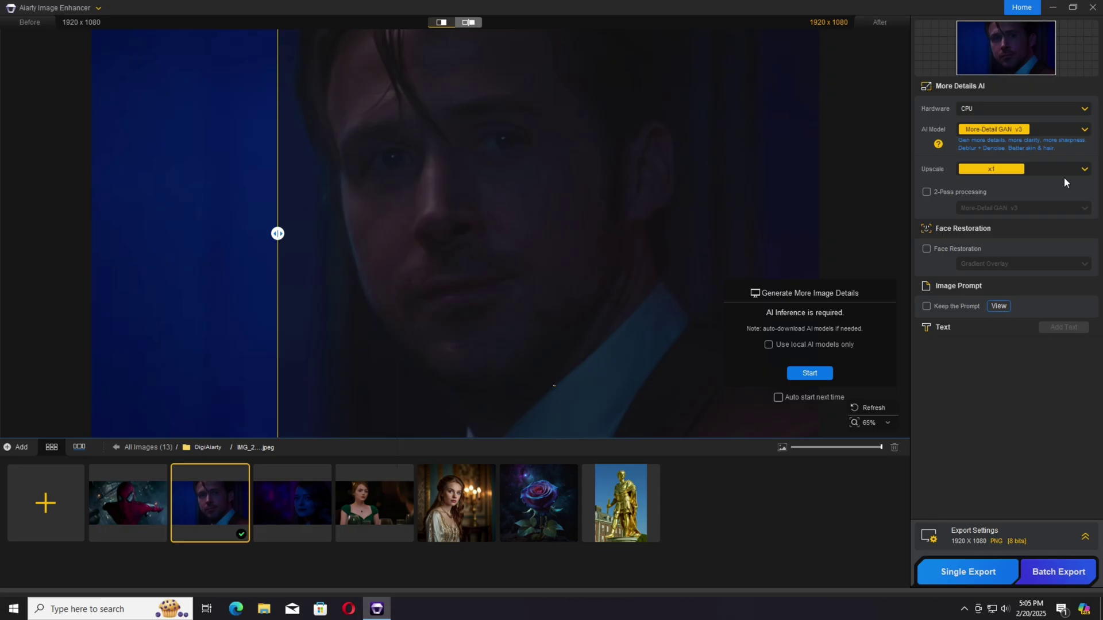
{"action": "left_click", "coordinate": [1084, 170]}
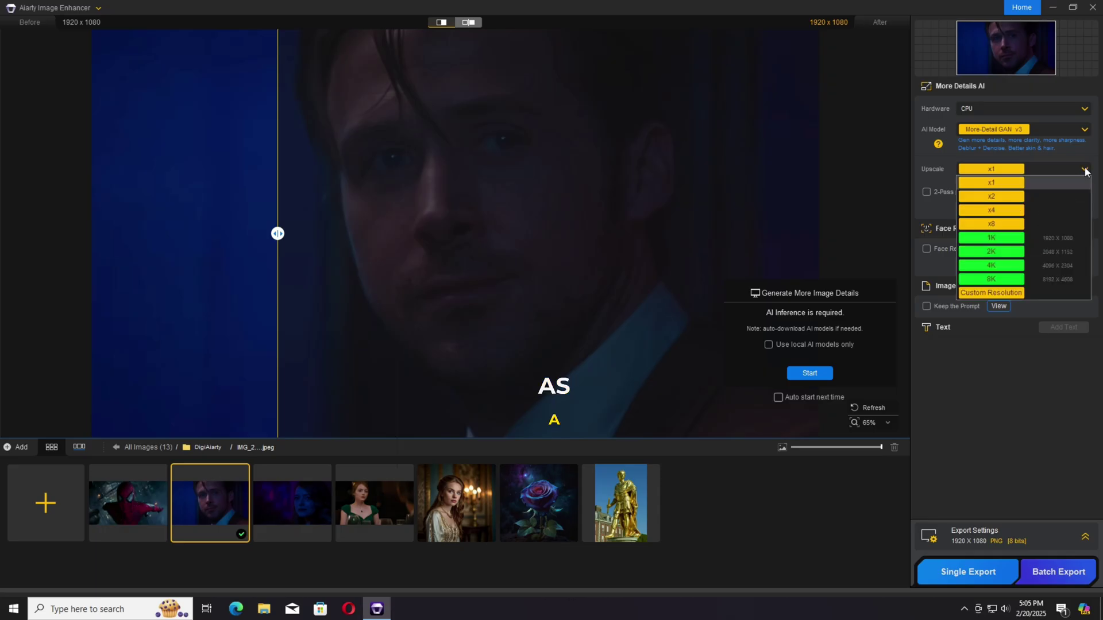
{"action": "left_click", "coordinate": [1051, 265]}
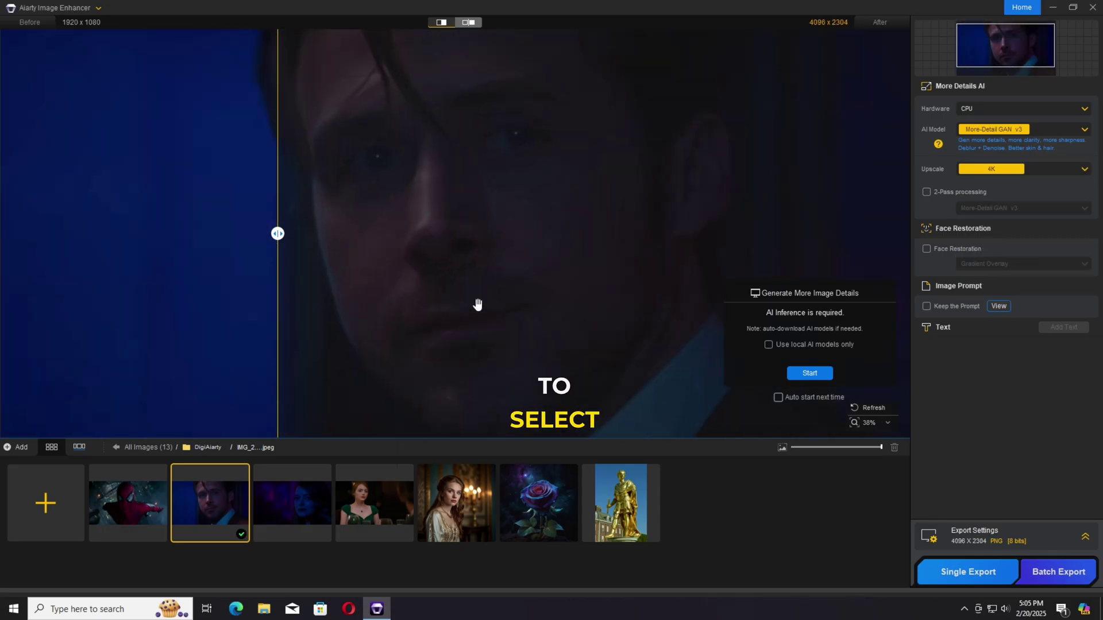
- Enable Face Restoration with Gradient Overlay for the man's portrait and start generating more image details
{"action": "scroll", "coordinate": [490, 320], "scroll_direction": "up", "scroll_amount": 3}
{"action": "scroll", "coordinate": [421, 328], "scroll_direction": "up", "scroll_amount": 1}
{"action": "left_click_drag", "start_coordinate": [420, 327], "coordinate": [343, 415]}
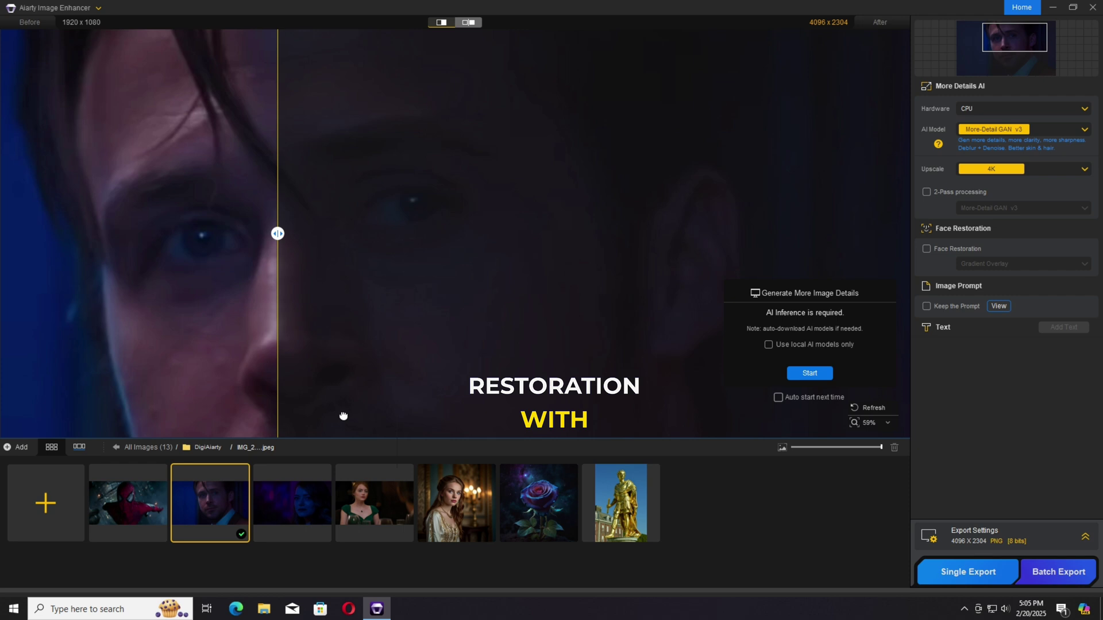
{"action": "left_click_drag", "start_coordinate": [441, 313], "coordinate": [465, 414]}
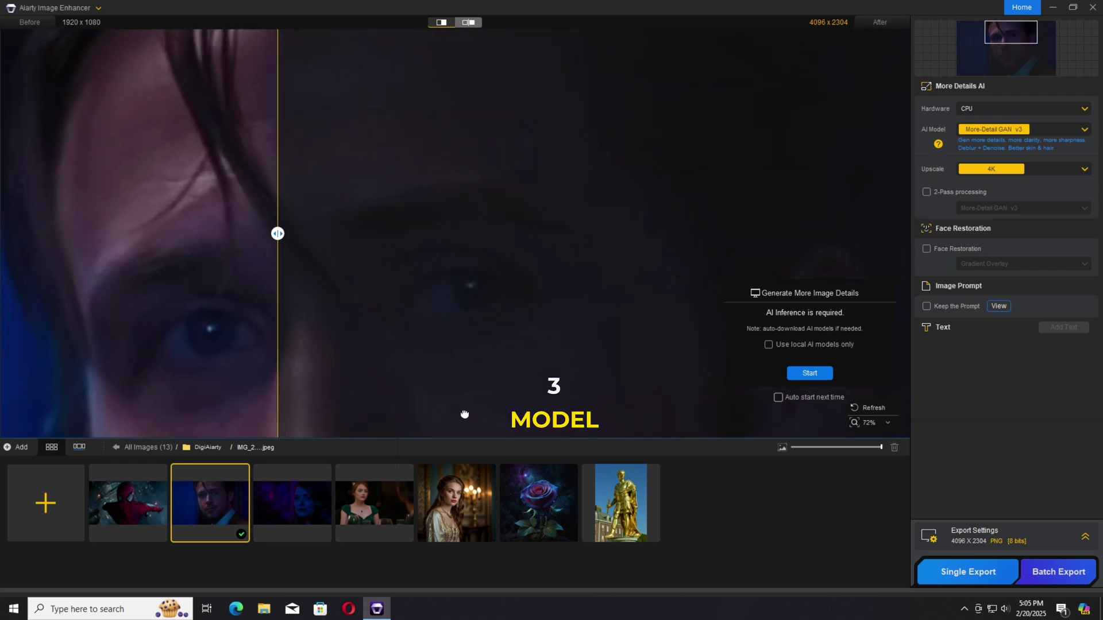
{"action": "left_click", "coordinate": [1051, 264]}
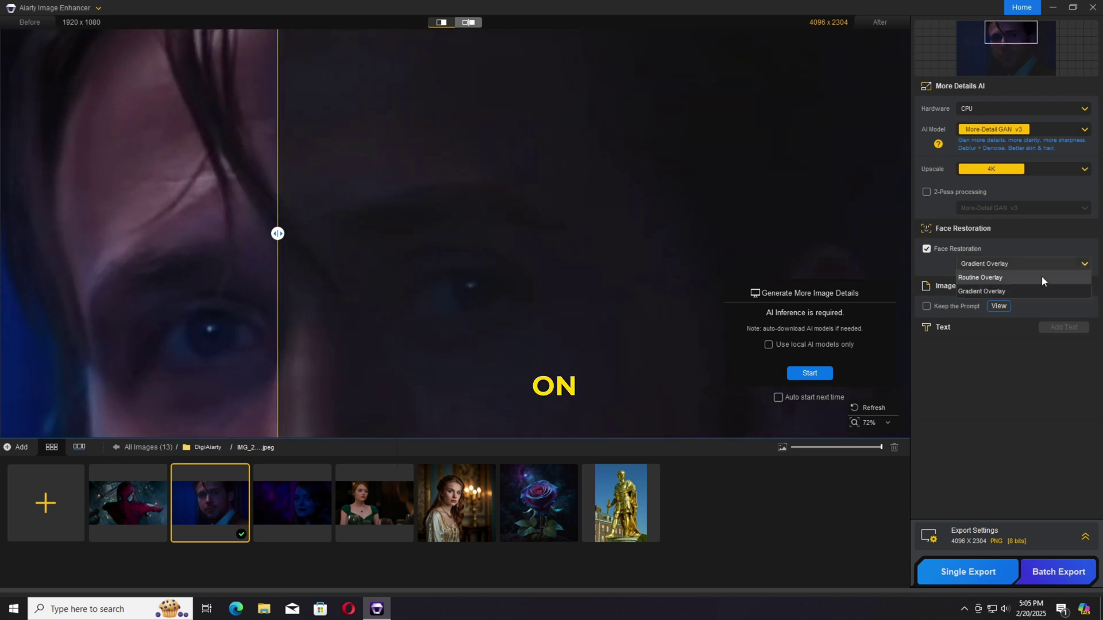
{"action": "left_click", "coordinate": [827, 375]}
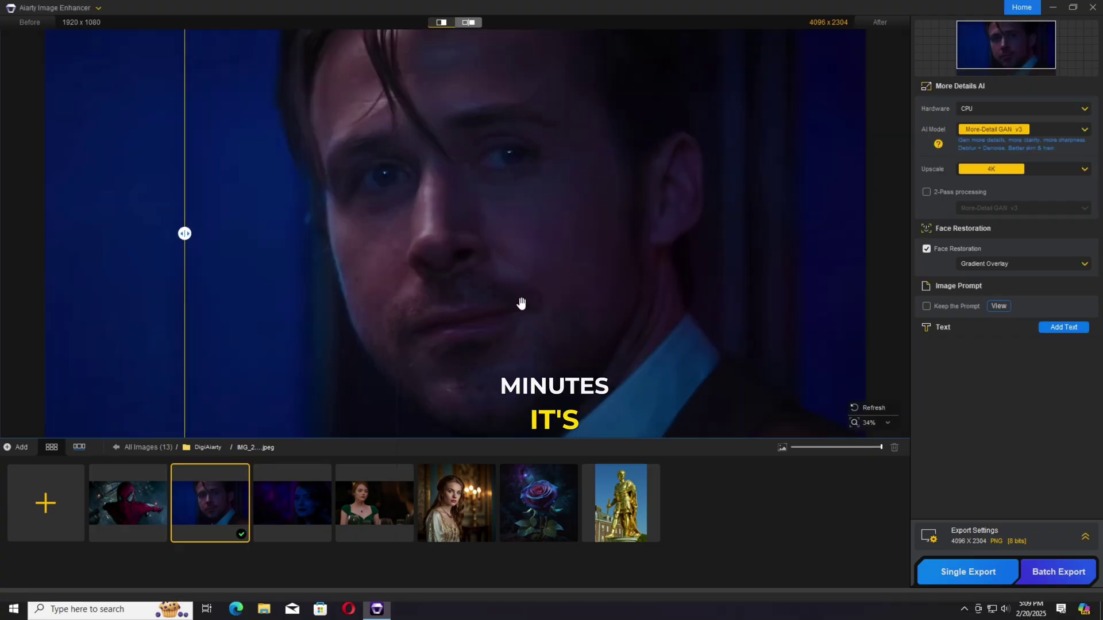
- Compare the original and enhanced versions of the man's face up close, sweeping the before/after divider across it
{"action": "scroll", "coordinate": [521, 303], "scroll_direction": "up", "scroll_amount": 3}
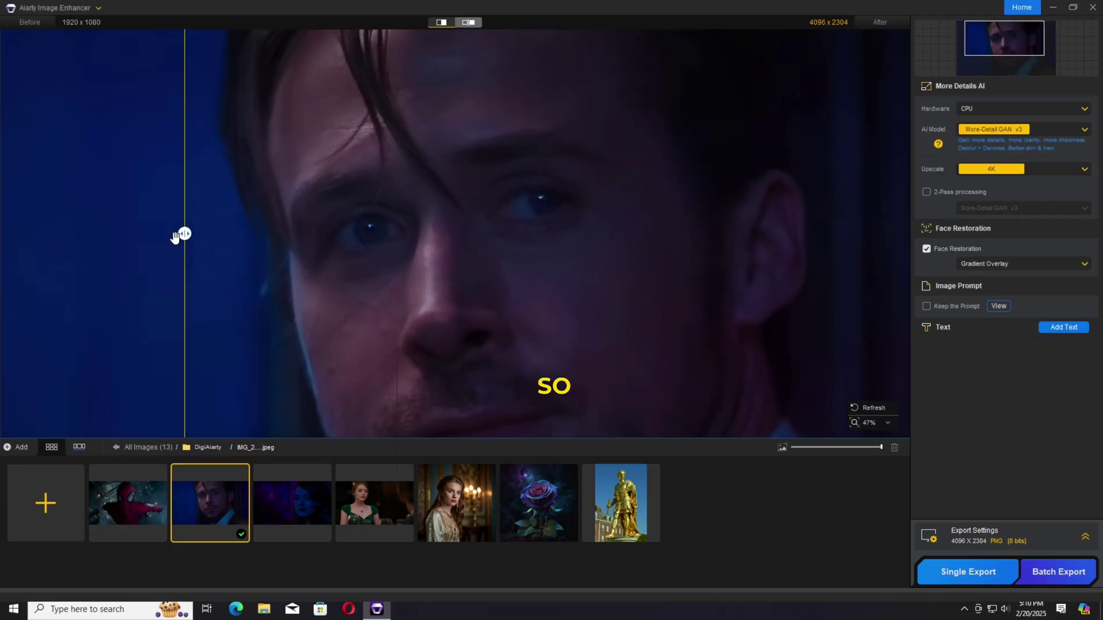
{"action": "left_click_drag", "start_coordinate": [183, 233], "coordinate": [217, 233]}
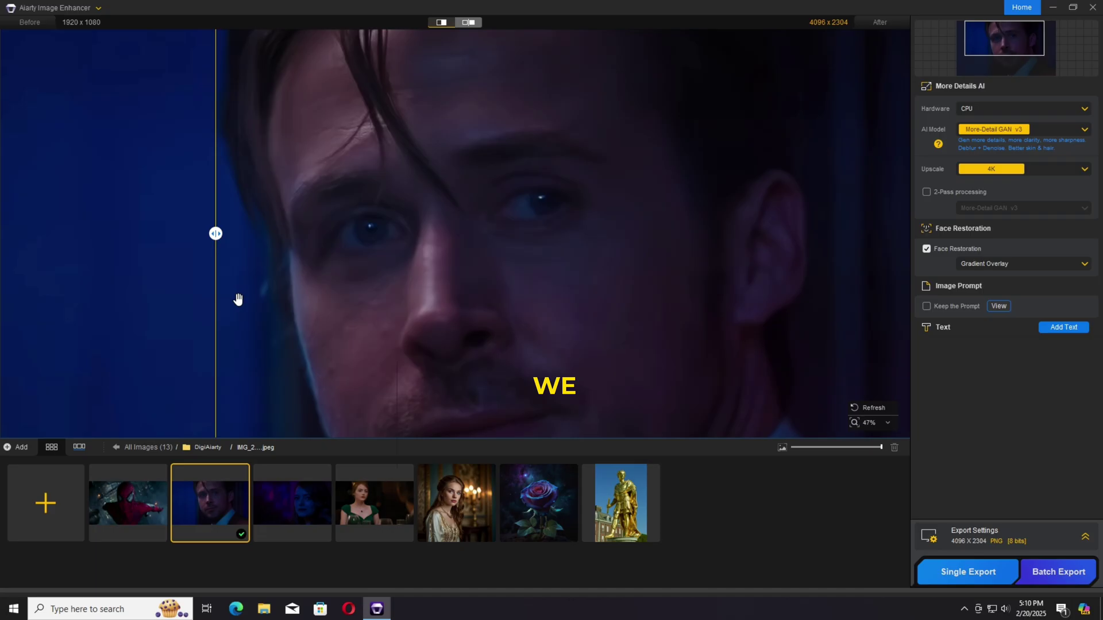
{"action": "scroll", "coordinate": [355, 296], "scroll_direction": "up", "scroll_amount": 3}
{"action": "scroll", "coordinate": [356, 295], "scroll_direction": "up", "scroll_amount": 2}
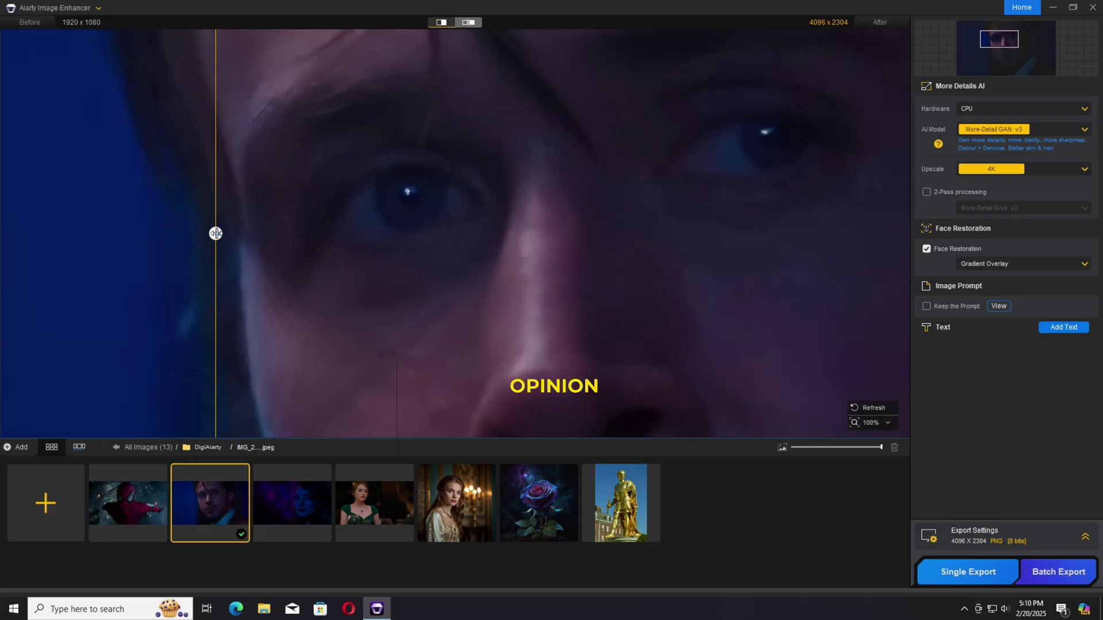
{"action": "left_click_drag", "start_coordinate": [616, 296], "coordinate": [767, 311]}
{"action": "left_click_drag", "start_coordinate": [210, 307], "coordinate": [754, 353]}
{"action": "left_click_drag", "start_coordinate": [501, 199], "coordinate": [491, 402]}
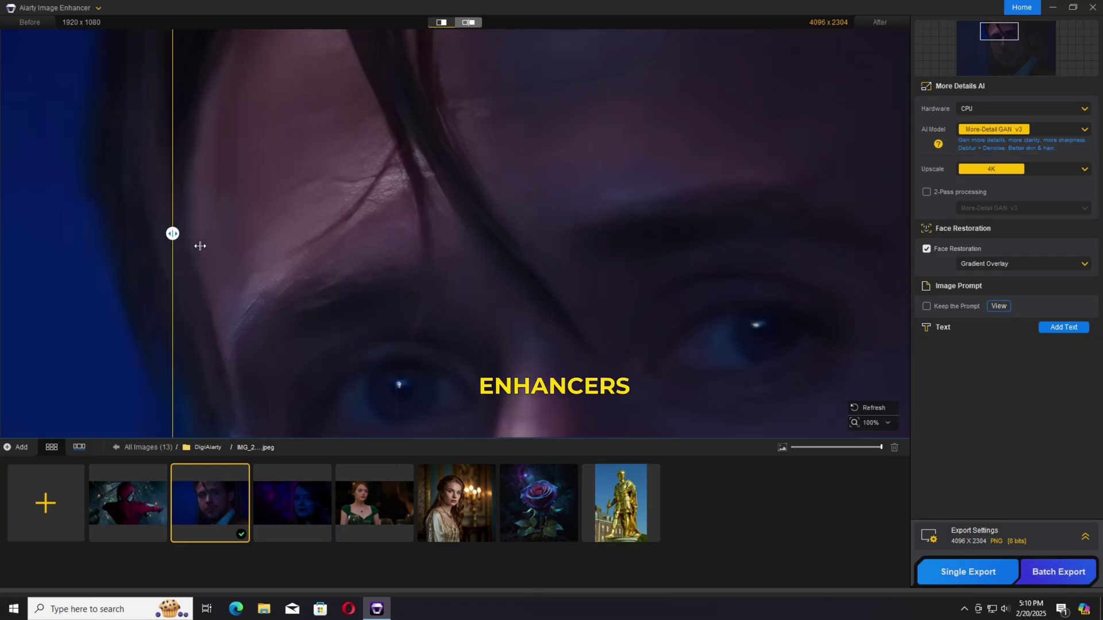
{"action": "left_click_drag", "start_coordinate": [200, 246], "coordinate": [84, 245]}
{"action": "scroll", "coordinate": [472, 291], "scroll_direction": "down", "scroll_amount": 5}
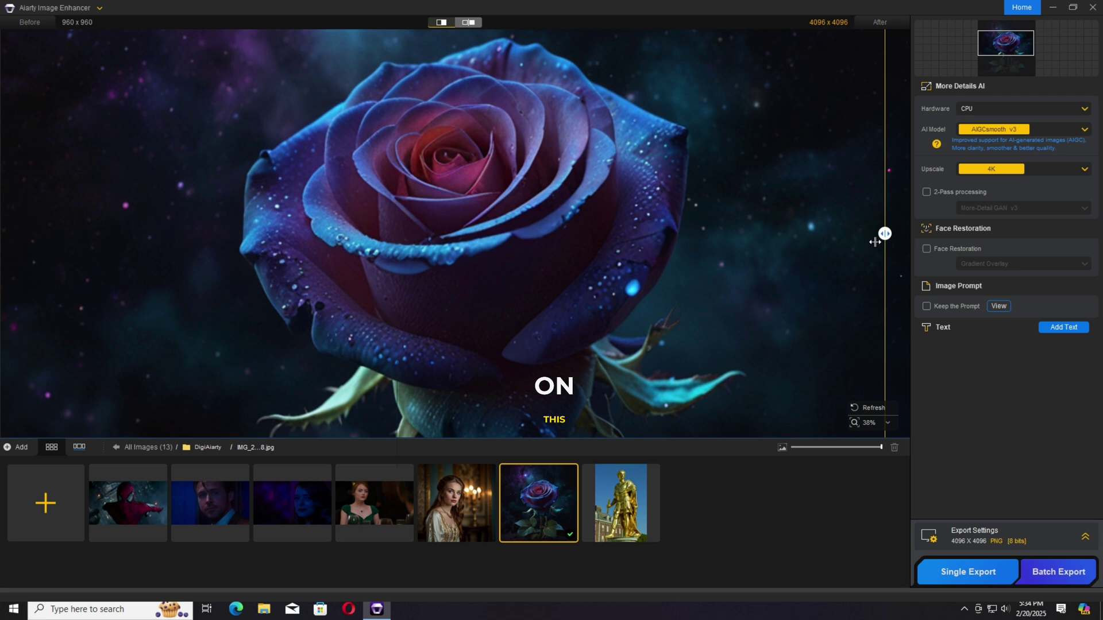
- Compare the original and AIGCsmooth v3 enhanced versions of the blue rose image, inspecting the petals up close
{"action": "left_click_drag", "start_coordinate": [882, 233], "coordinate": [206, 344]}
{"action": "scroll", "coordinate": [489, 266], "scroll_direction": "down", "scroll_amount": 1}
{"action": "scroll", "coordinate": [489, 266], "scroll_direction": "up", "scroll_amount": 4}
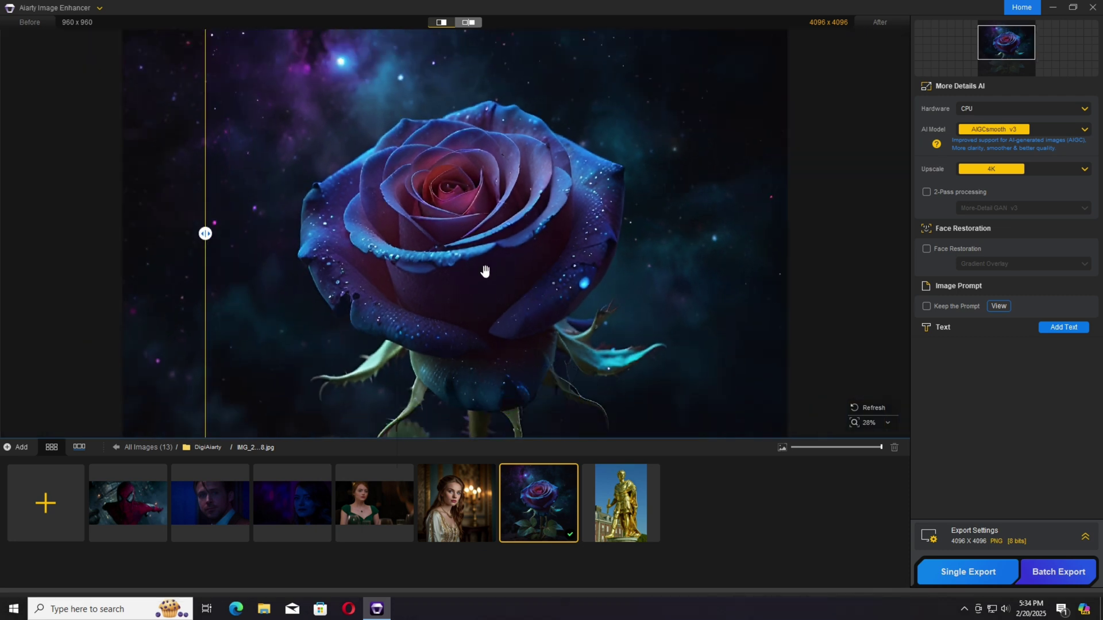
{"action": "left_click_drag", "start_coordinate": [492, 205], "coordinate": [525, 322]}
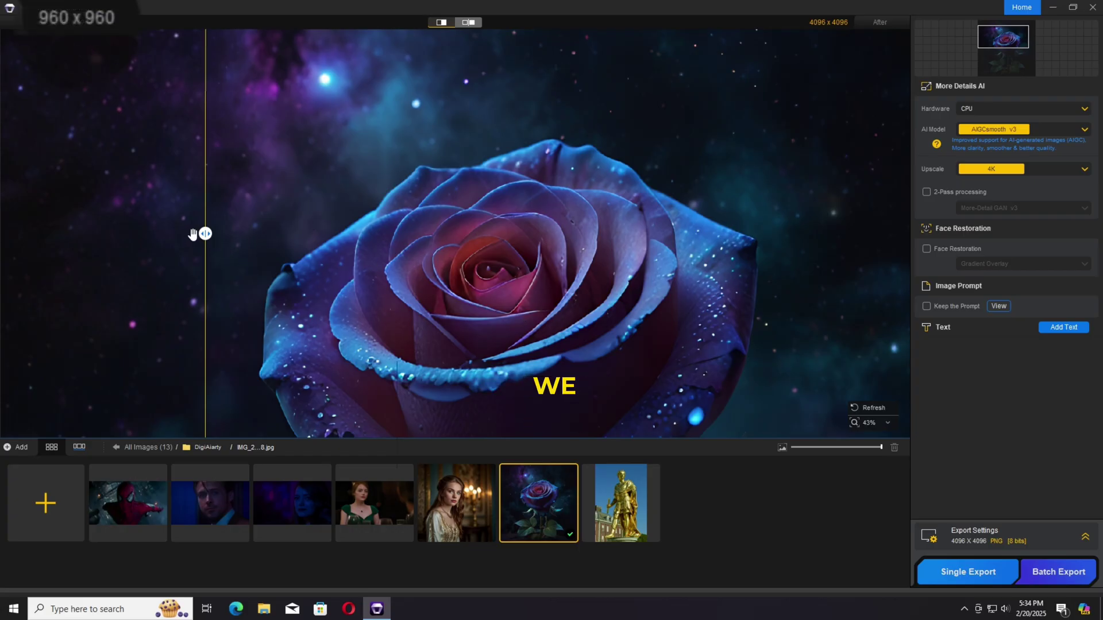
- Compare the blue rose before and after enhancement in the side-by-side view, examining the petals and their water droplets
{"action": "left_click_drag", "start_coordinate": [205, 233], "coordinate": [263, 233]}
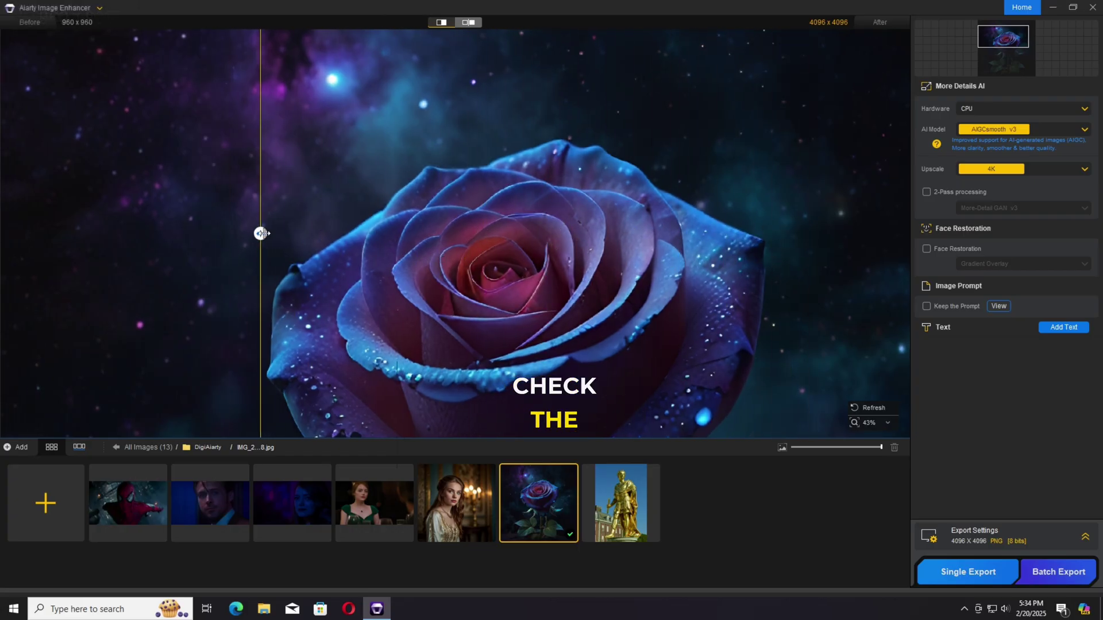
{"action": "left_click", "coordinate": [468, 22]}
{"action": "left_click_drag", "start_coordinate": [488, 138], "coordinate": [499, 286]}
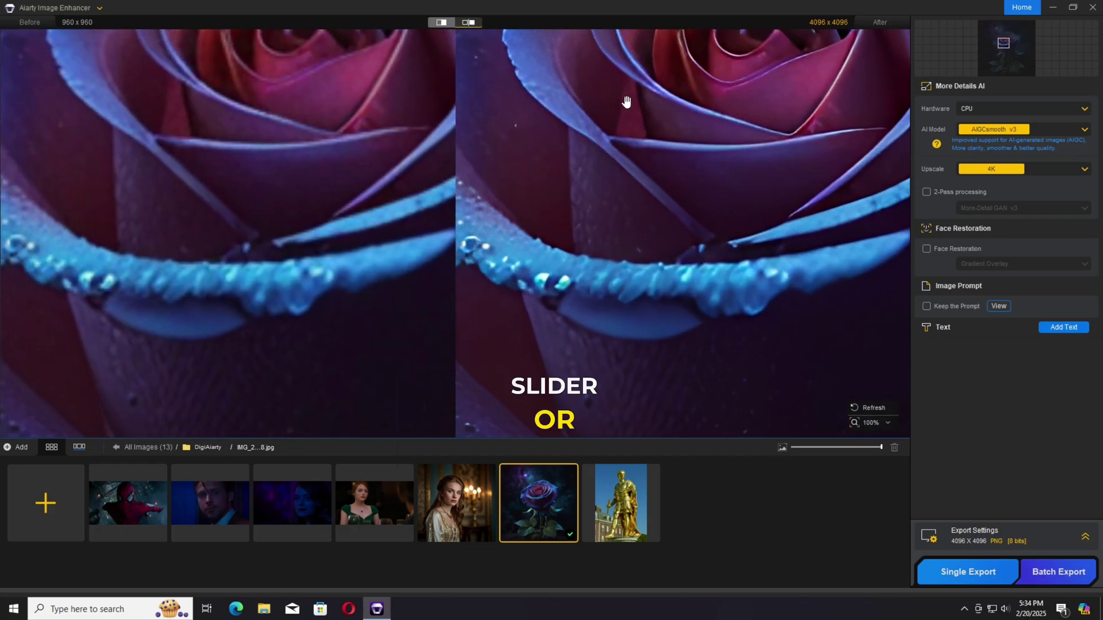
{"action": "left_click_drag", "start_coordinate": [628, 102], "coordinate": [660, 153]}
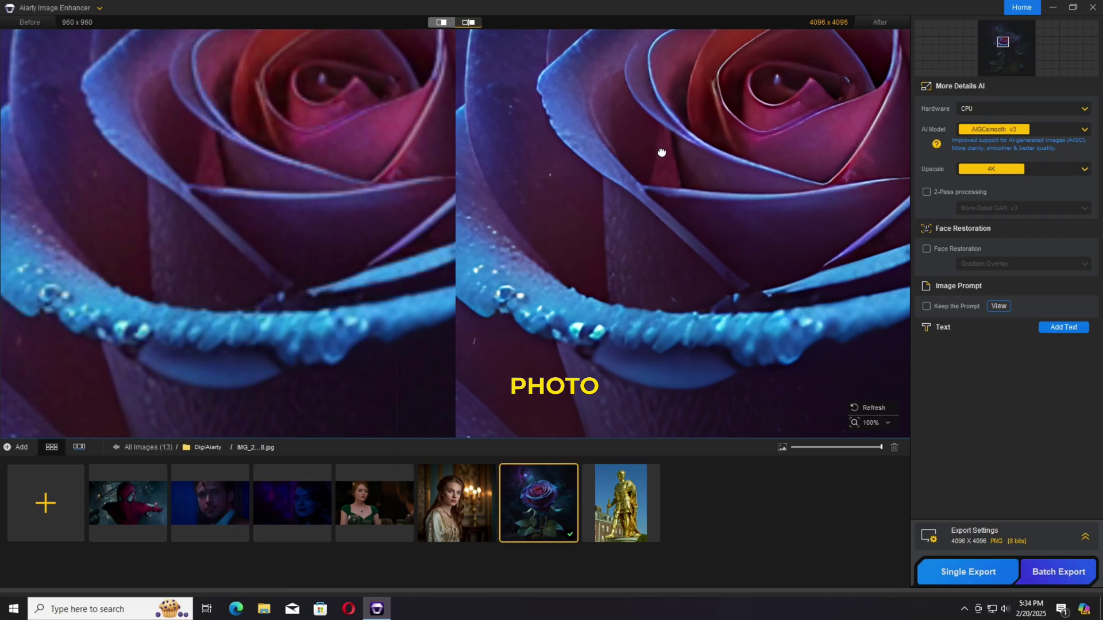
{"action": "left_click_drag", "start_coordinate": [598, 394], "coordinate": [512, 69]}
{"action": "left_click_drag", "start_coordinate": [620, 322], "coordinate": [618, 140]}
{"action": "left_click_drag", "start_coordinate": [632, 345], "coordinate": [653, 163]}
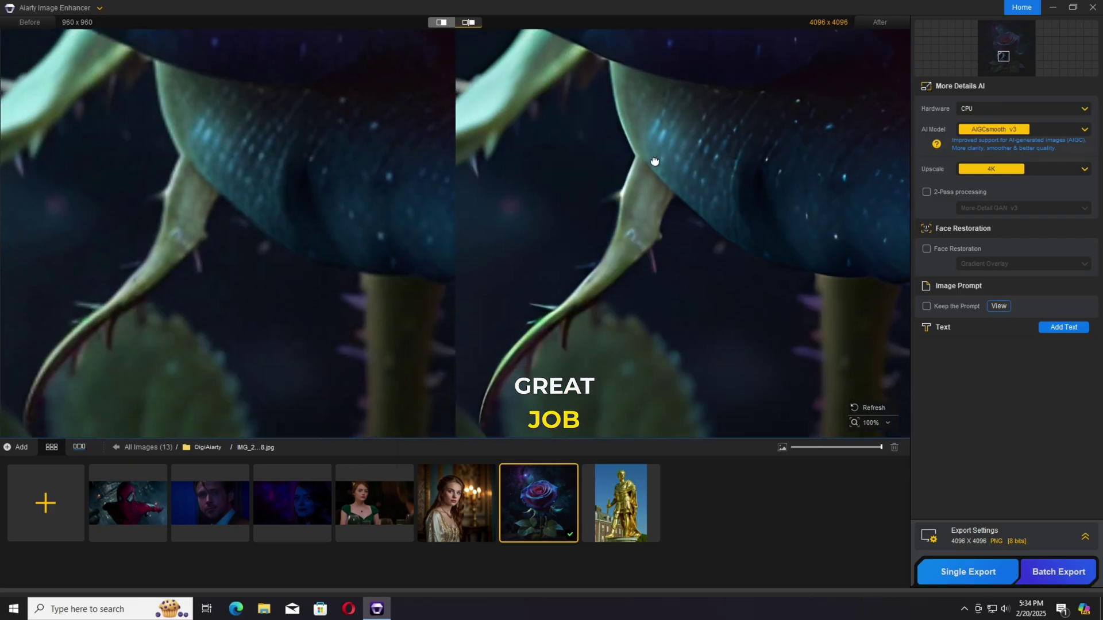
- Compare the original and enhanced leaves and stem below the rose, checking the leaf veins and serrated edges
{"action": "left_click_drag", "start_coordinate": [643, 402], "coordinate": [632, 91]}
{"action": "left_click_drag", "start_coordinate": [597, 233], "coordinate": [746, 141]}
{"action": "left_click_drag", "start_coordinate": [633, 202], "coordinate": [739, 235]}
{"action": "scroll", "coordinate": [640, 229], "scroll_direction": "down", "scroll_amount": 5}
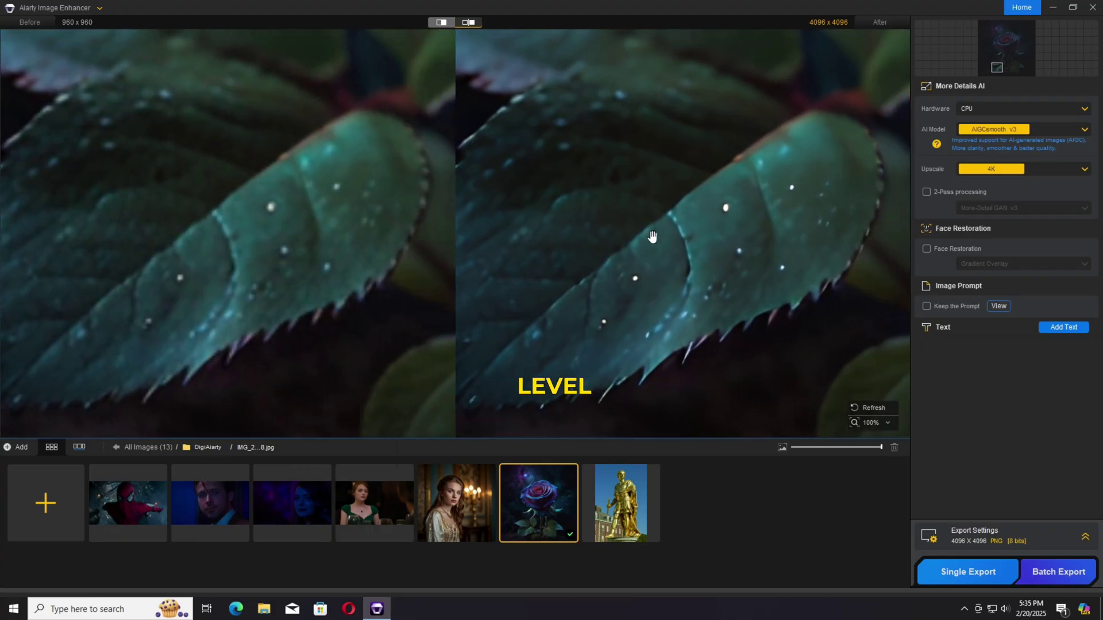
{"action": "scroll", "coordinate": [640, 230], "scroll_direction": "down", "scroll_amount": 1}
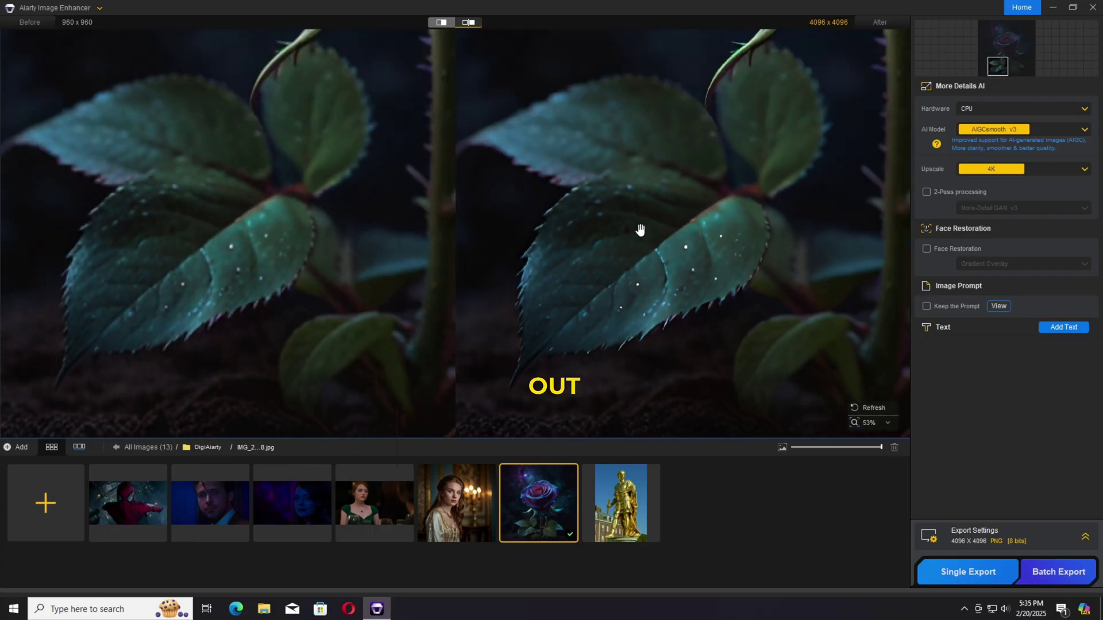
{"action": "left_click_drag", "start_coordinate": [693, 219], "coordinate": [607, 220]}
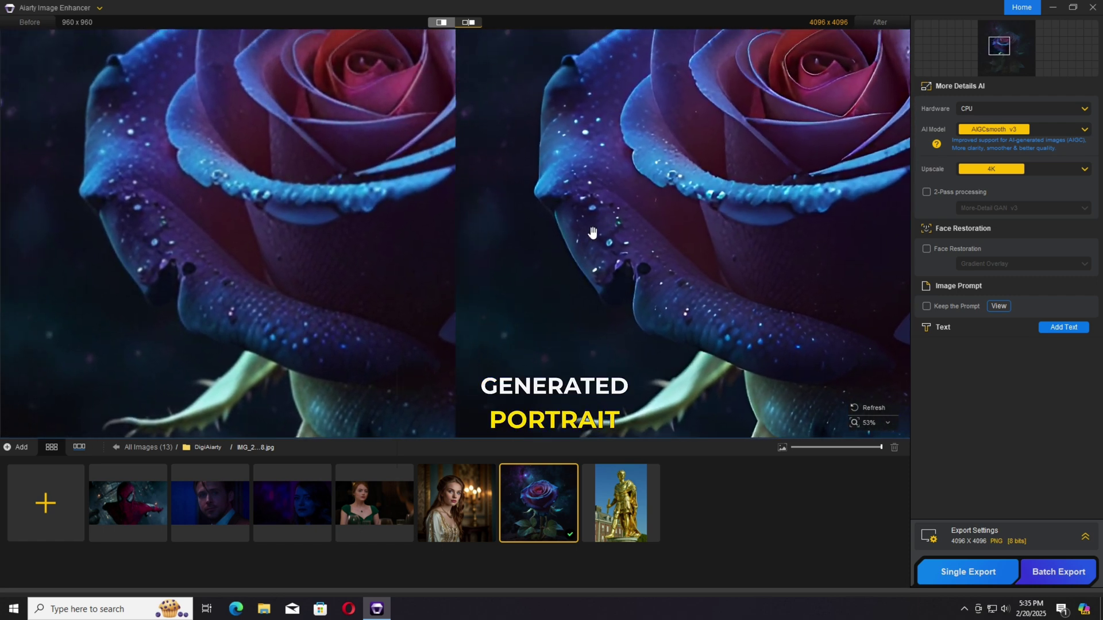
{"action": "scroll", "coordinate": [649, 327], "scroll_direction": "up", "scroll_amount": 3}
- Open the AI-generated portrait of the woman in the white and gold dress and examine her face, hair and clothes
{"action": "left_click", "coordinate": [480, 475]}
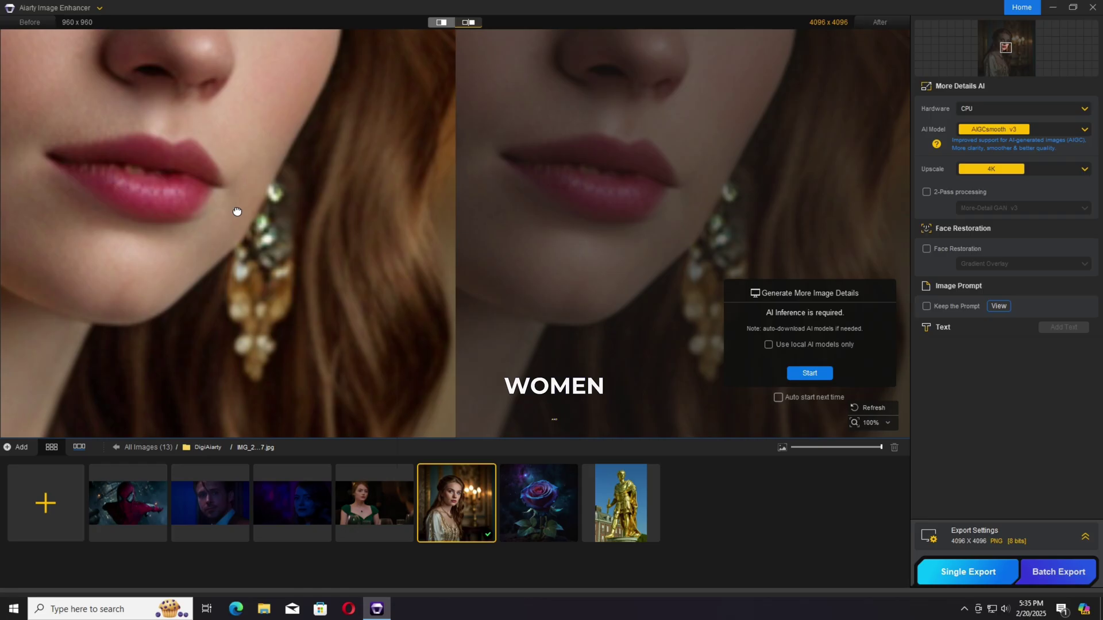
{"action": "left_click_drag", "start_coordinate": [237, 211], "coordinate": [479, 252]}
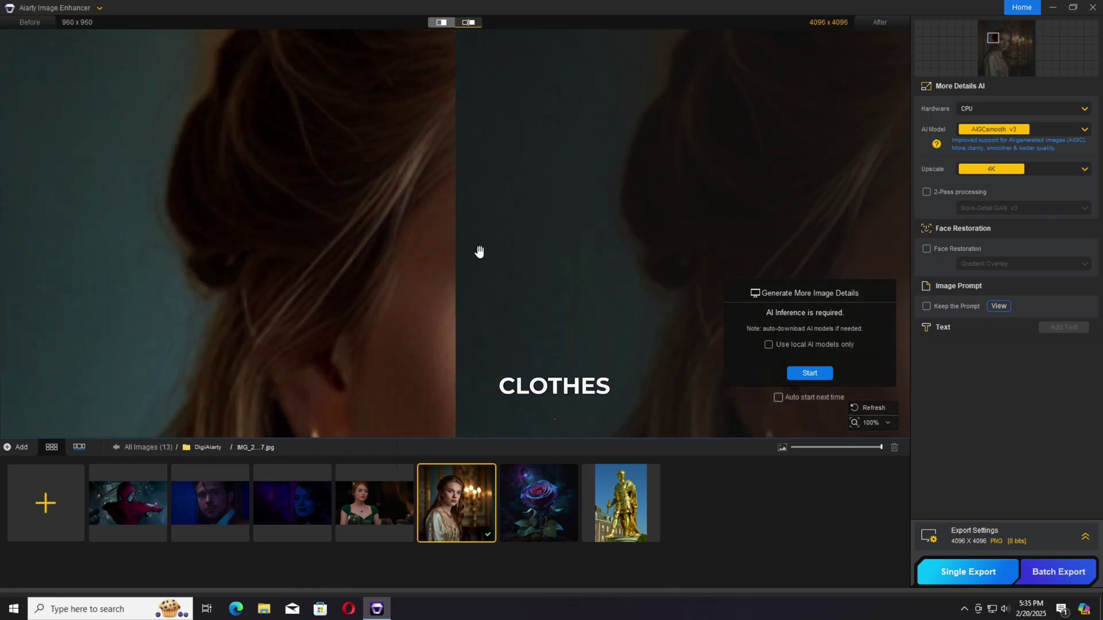
{"action": "scroll", "coordinate": [423, 265], "scroll_direction": "down", "scroll_amount": 4}
{"action": "scroll", "coordinate": [310, 214], "scroll_direction": "up", "scroll_amount": 5}
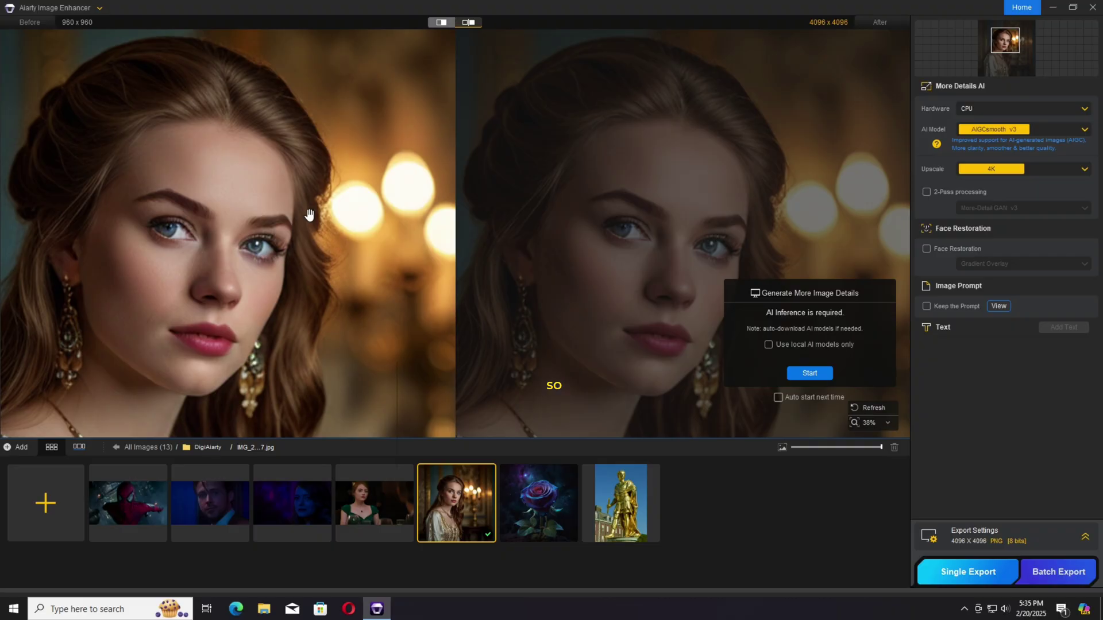
{"action": "scroll", "coordinate": [475, 258], "scroll_direction": "down", "scroll_amount": 2}
{"action": "scroll", "coordinate": [342, 251], "scroll_direction": "down", "scroll_amount": 2}
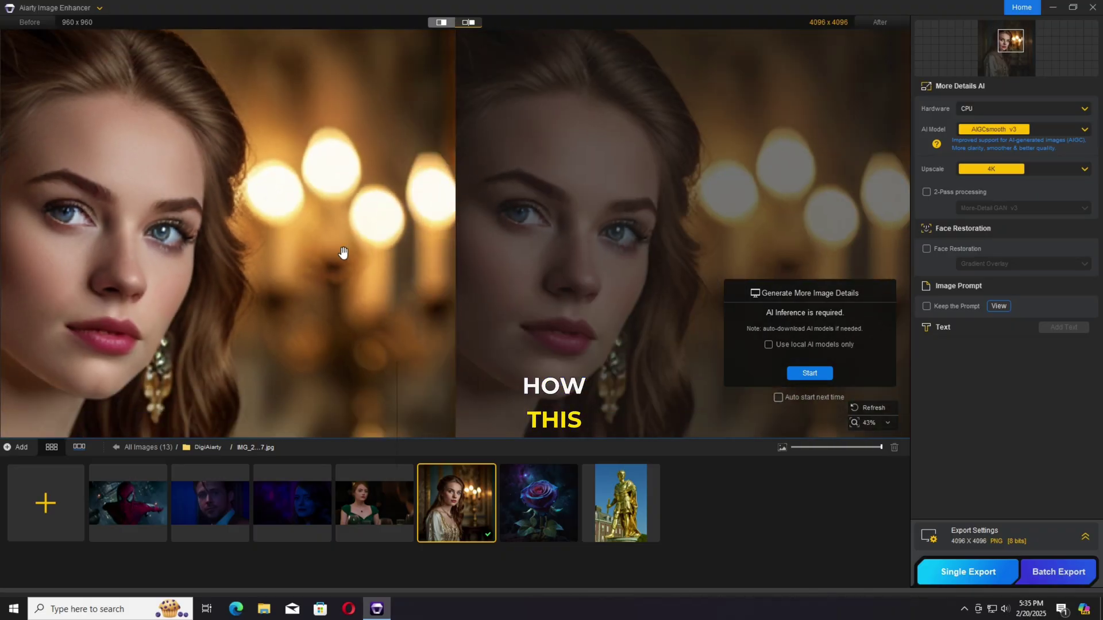
{"action": "scroll", "coordinate": [478, 236], "scroll_direction": "up", "scroll_amount": 2}
{"action": "scroll", "coordinate": [502, 232], "scroll_direction": "up", "scroll_amount": 3}
- Set the AI model to More-Detail GAN v3 and the upscale to 4K for the woman's portrait
{"action": "left_click", "coordinate": [1084, 129]}
{"action": "scroll", "coordinate": [997, 143], "scroll_direction": "up", "scroll_amount": 1}
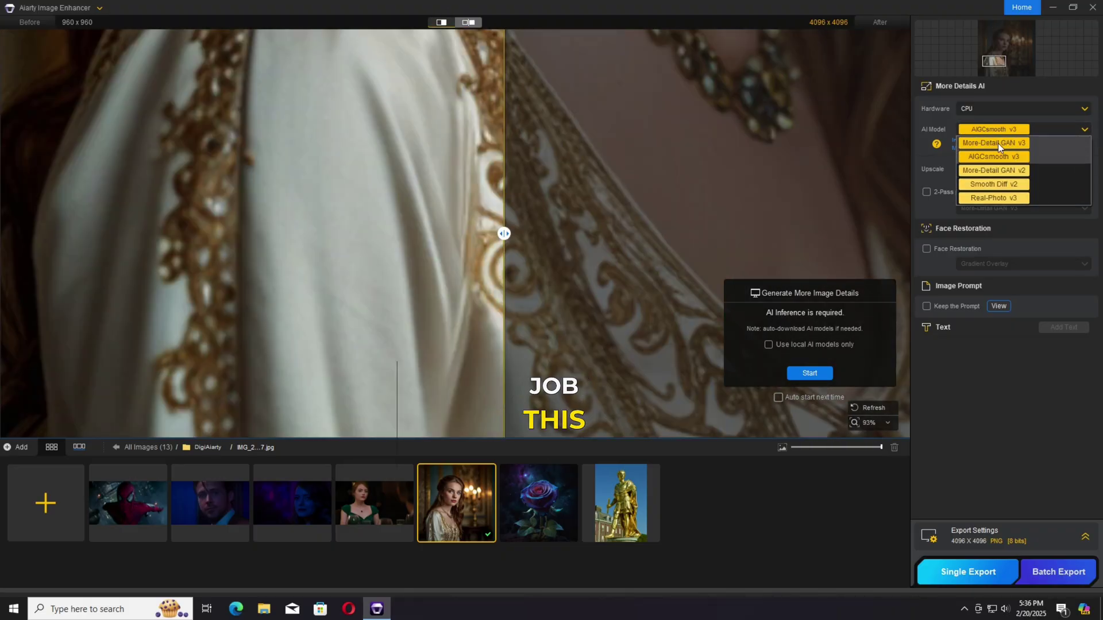
{"action": "left_click", "coordinate": [997, 143]}
{"action": "left_click", "coordinate": [1085, 169]}
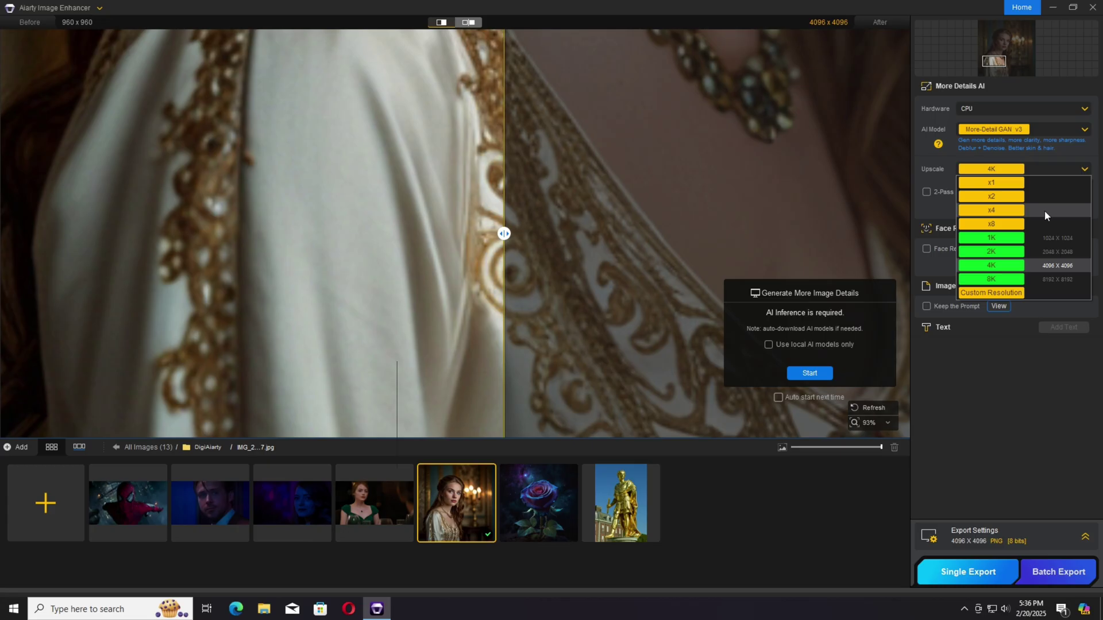
{"action": "left_click", "coordinate": [1026, 267]}
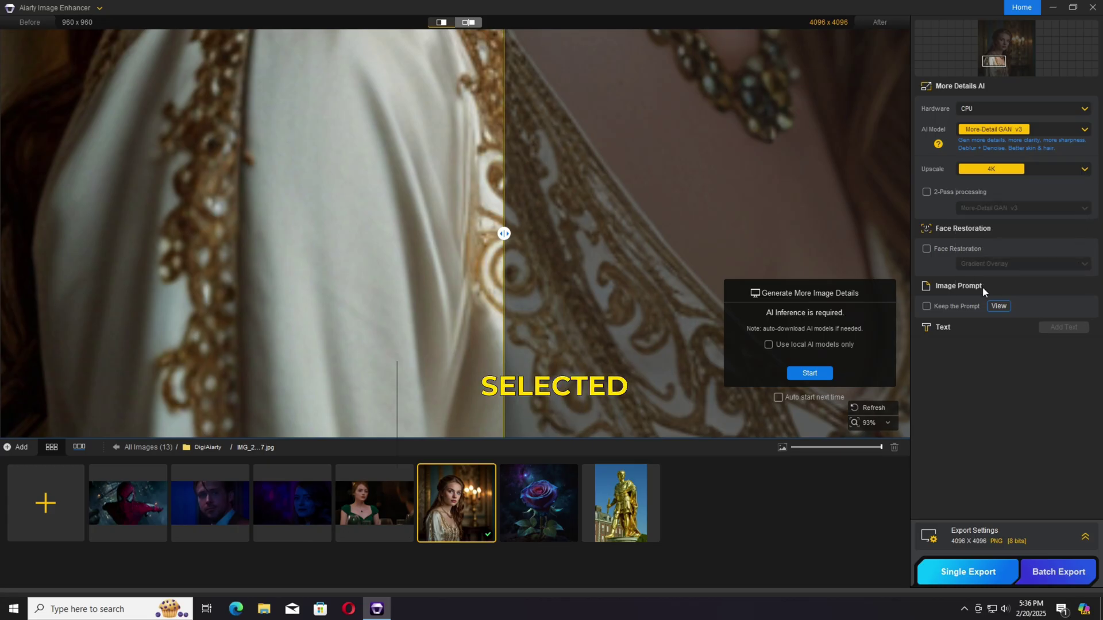
- Enable Face Restoration with Gradient Overlay for the woman's portrait and start generating more image details
{"action": "left_click", "coordinate": [1084, 264]}
{"action": "left_click", "coordinate": [1021, 284]}
{"action": "left_click", "coordinate": [809, 373]}
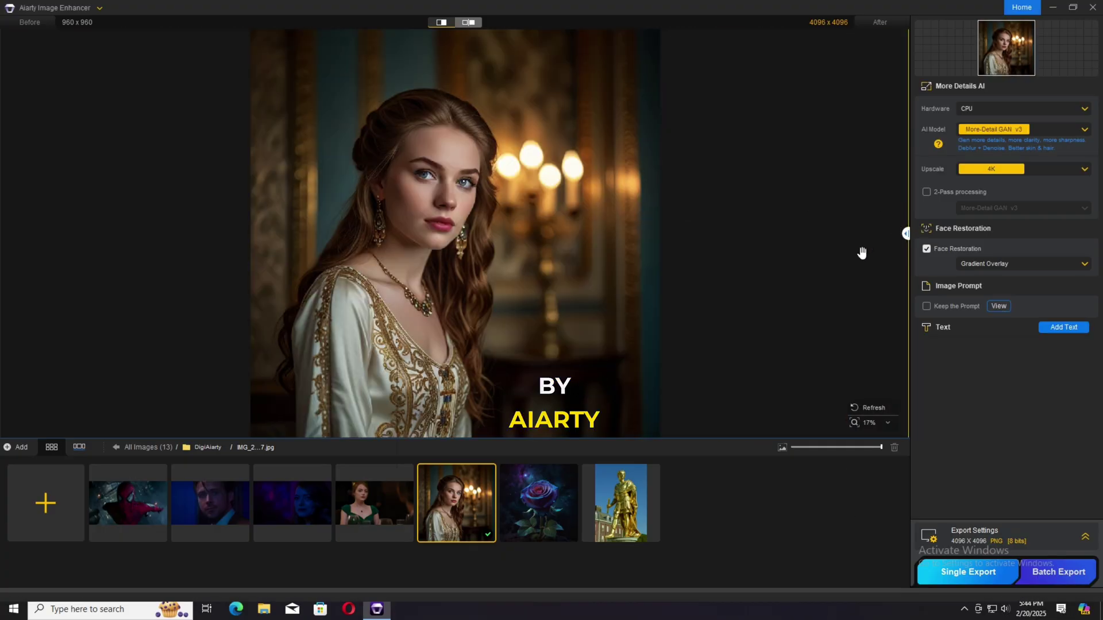
- Compare the original and enhanced versions of the woman's portrait by sweeping the before/after divider across her face and the whole image
{"action": "scroll", "coordinate": [412, 280], "scroll_direction": "up", "scroll_amount": 5}
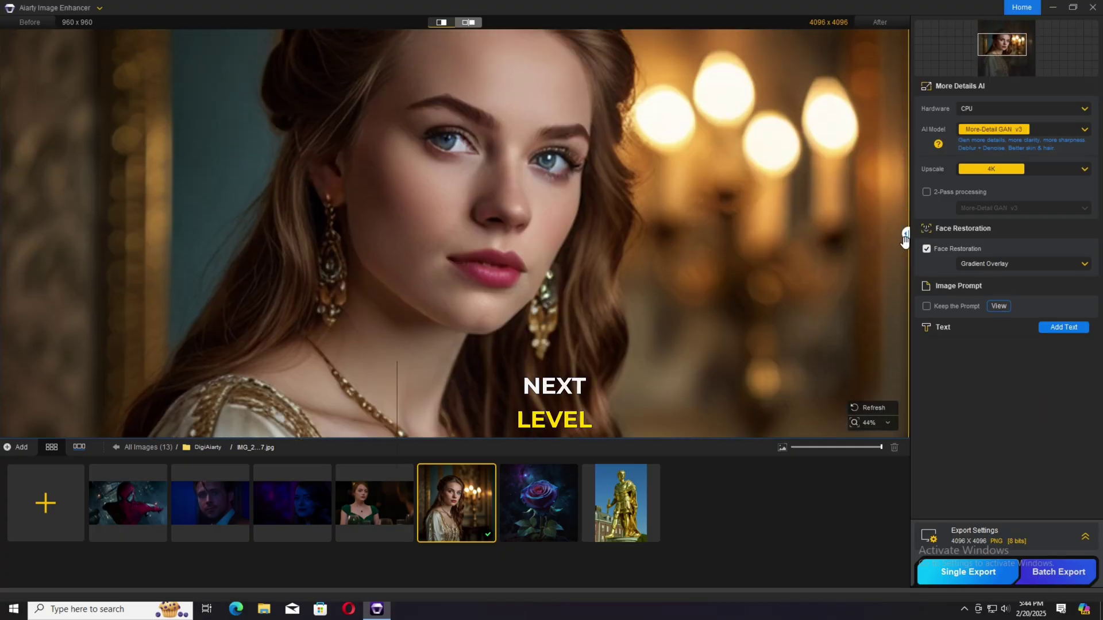
{"action": "left_click_drag", "start_coordinate": [901, 240], "coordinate": [258, 385]}
{"action": "scroll", "coordinate": [517, 322], "scroll_direction": "up", "scroll_amount": 2}
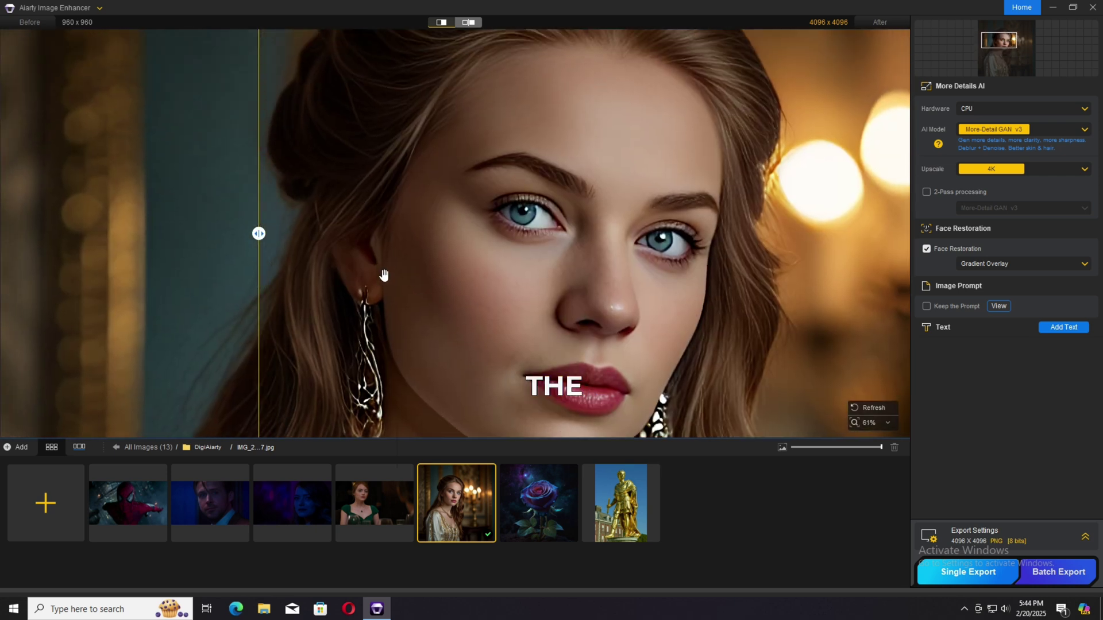
{"action": "left_click_drag", "start_coordinate": [260, 234], "coordinate": [336, 287]}
{"action": "scroll", "coordinate": [561, 267], "scroll_direction": "down", "scroll_amount": 5}
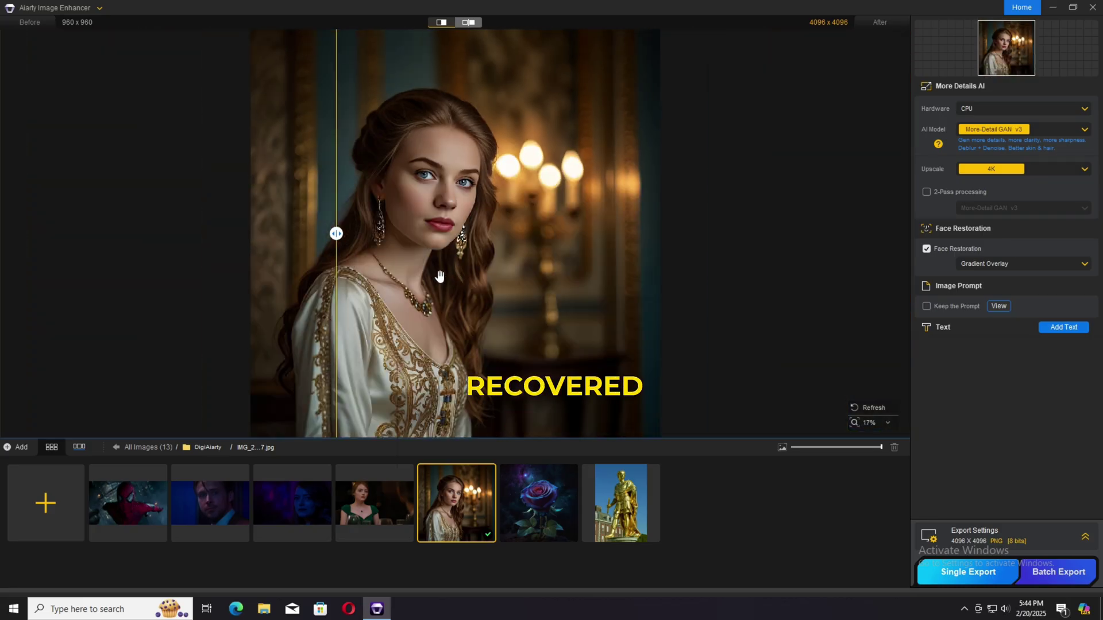
{"action": "left_click_drag", "start_coordinate": [331, 236], "coordinate": [549, 237]}
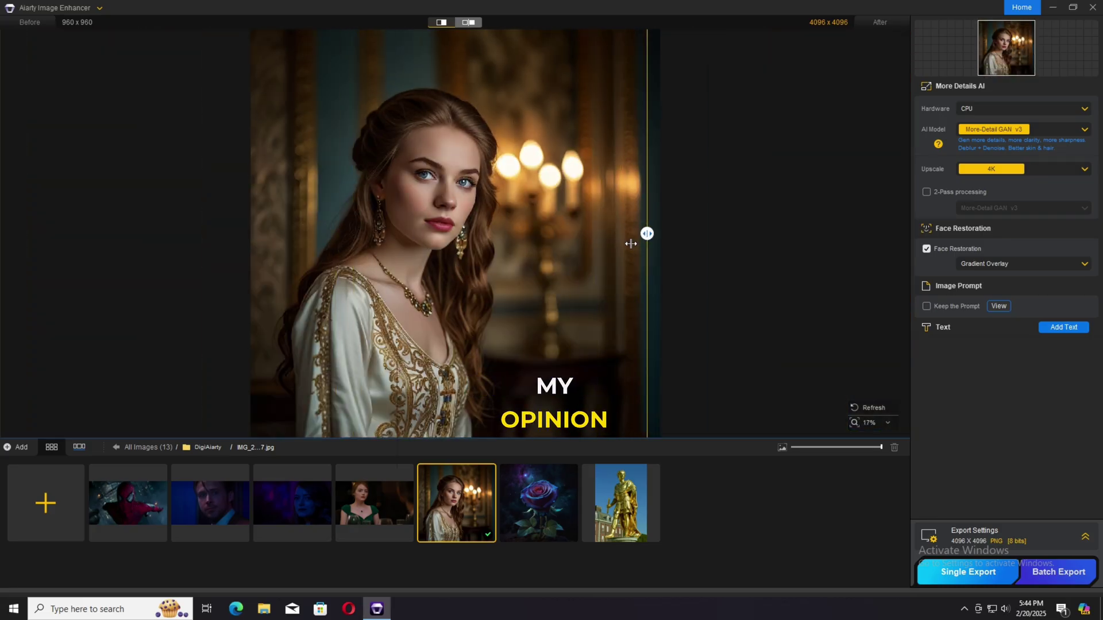
{"action": "left_click_drag", "start_coordinate": [631, 243], "coordinate": [311, 300]}
- Compare the gold embroidery on the dress sleeve before and after enhancement using the divider
{"action": "scroll", "coordinate": [312, 304], "scroll_direction": "up", "scroll_amount": 5}
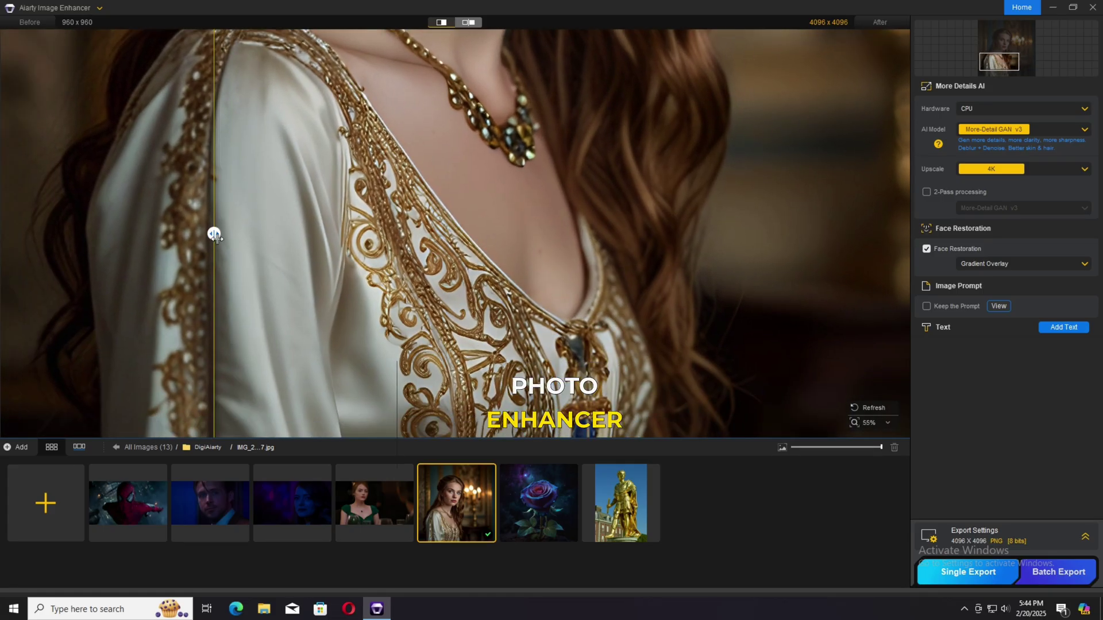
{"action": "left_click_drag", "start_coordinate": [214, 235], "coordinate": [163, 234]}
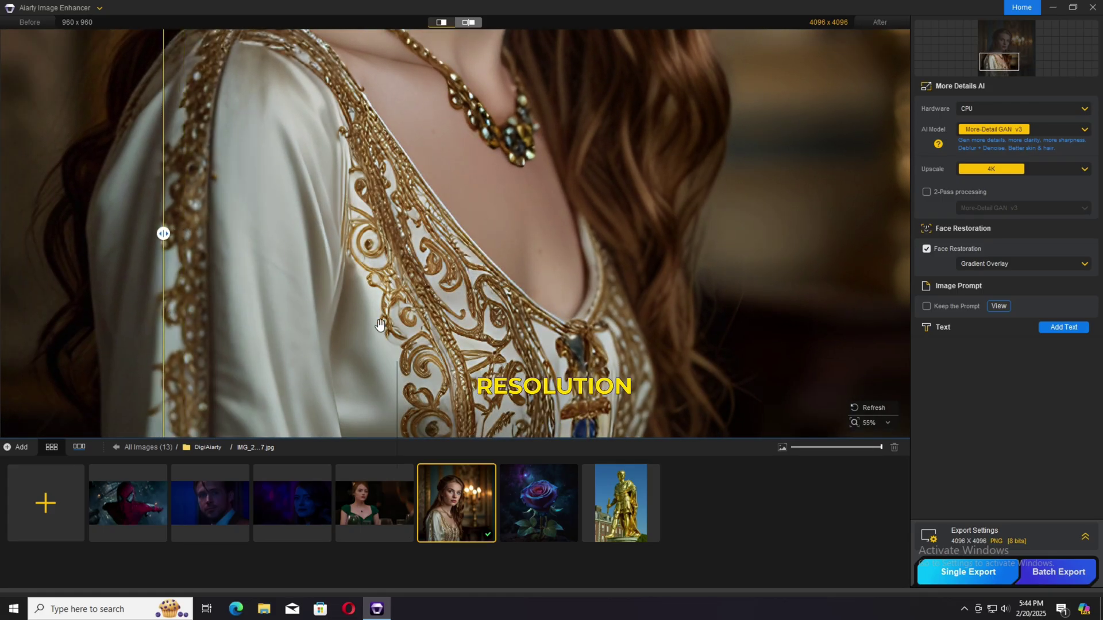
{"action": "scroll", "coordinate": [380, 326], "scroll_direction": "up", "scroll_amount": 2}
- Compare the woman's original and enhanced face in the side-by-side view, examining the eyes, lips and earrings
{"action": "left_click_drag", "start_coordinate": [380, 325], "coordinate": [463, 5]}
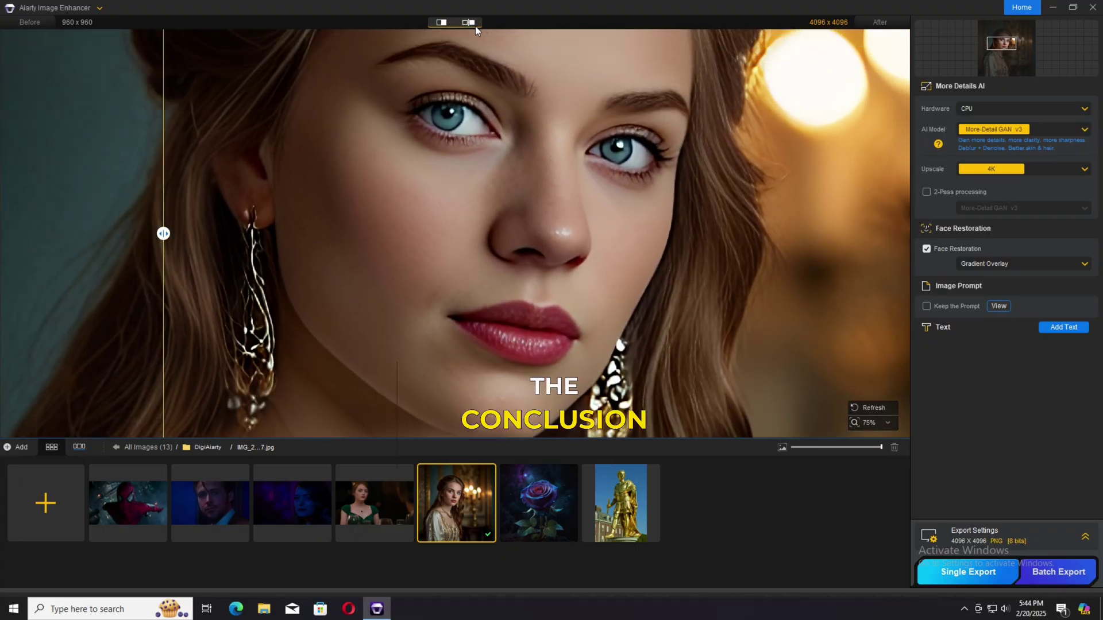
{"action": "left_click", "coordinate": [468, 23]}
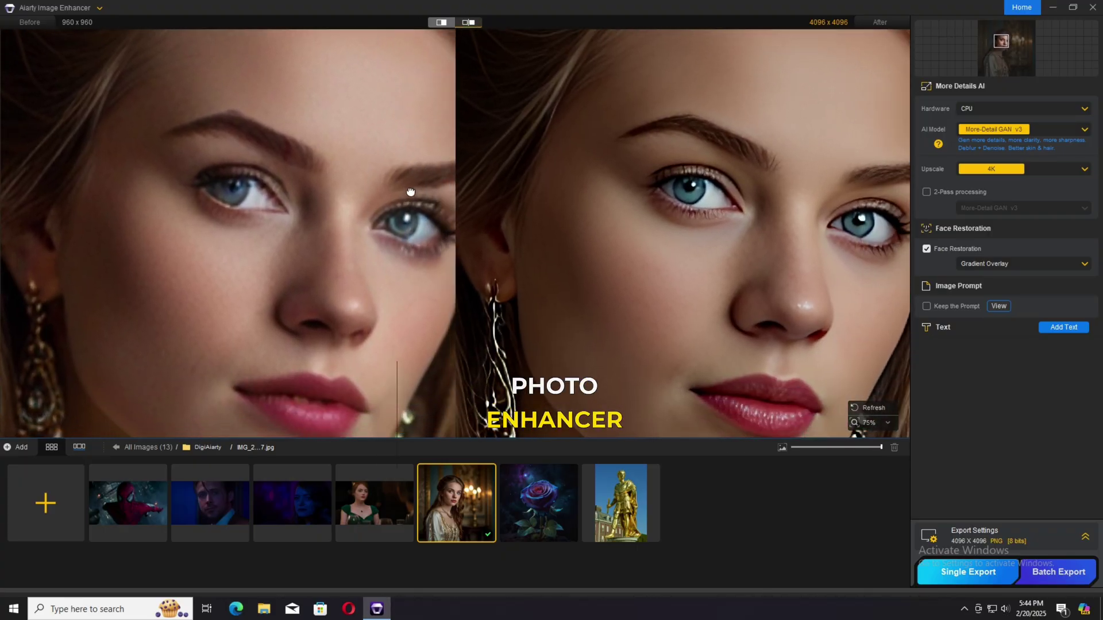
{"action": "left_click_drag", "start_coordinate": [410, 191], "coordinate": [401, 108]}
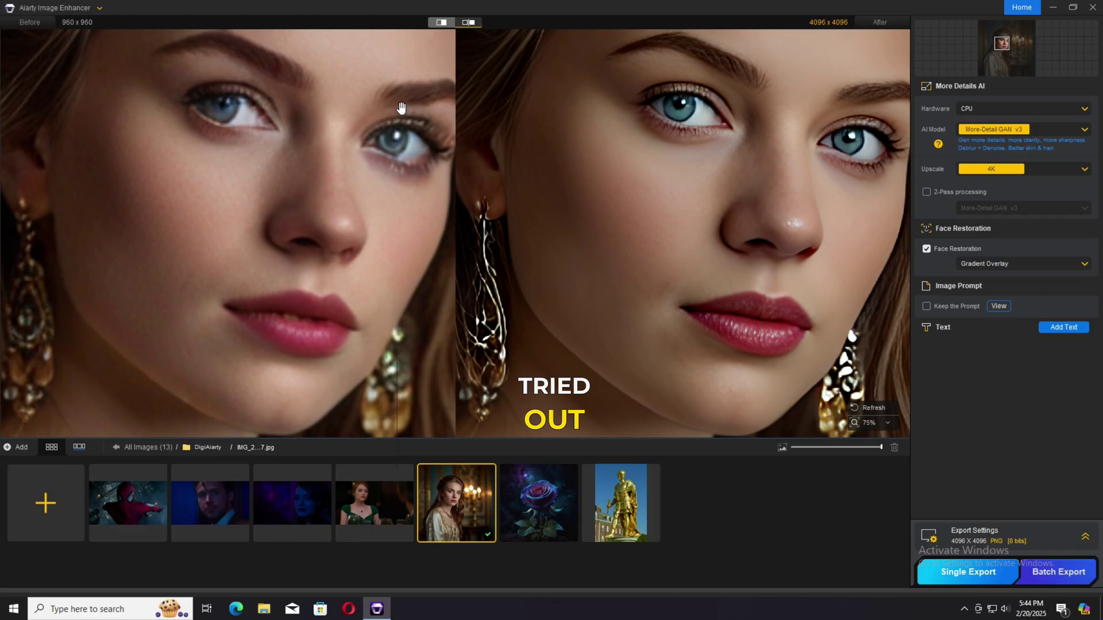